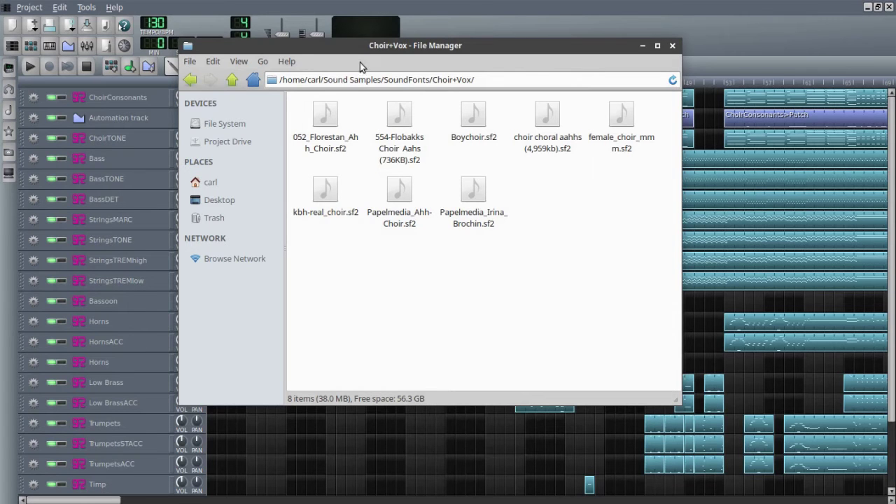
Step: Switch to the LMMS project and view the soundfont patch list of the ChoirConsonants instrument without changing the patch
{"action": "left_click", "coordinate": [470, 2]}
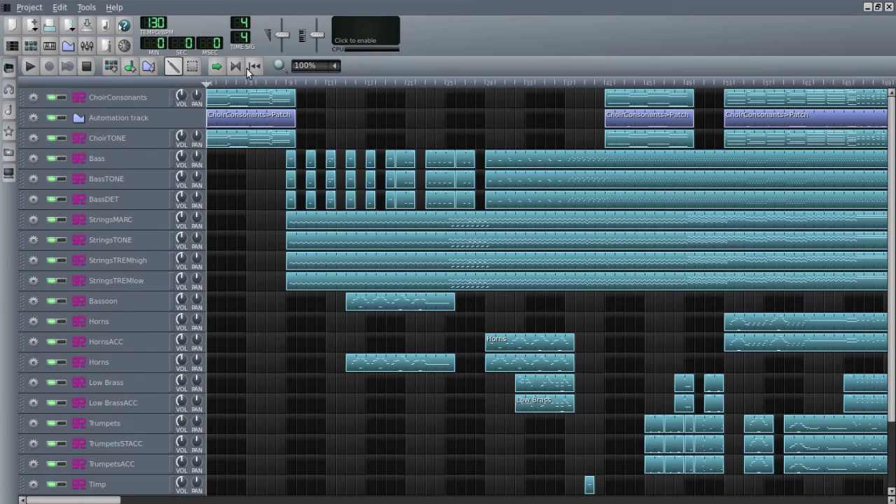
{"action": "left_click", "coordinate": [148, 103]}
{"action": "left_click_drag", "start_coordinate": [140, 65], "coordinate": [438, 112]}
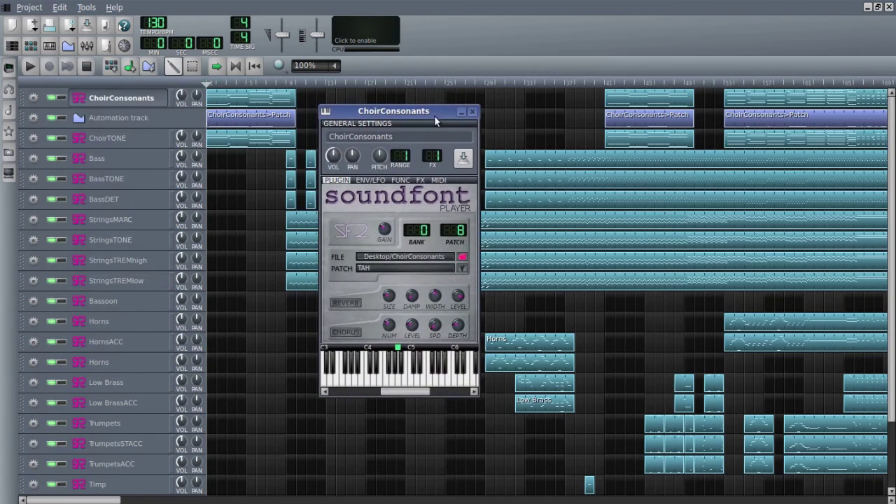
{"action": "left_click", "coordinate": [465, 269]}
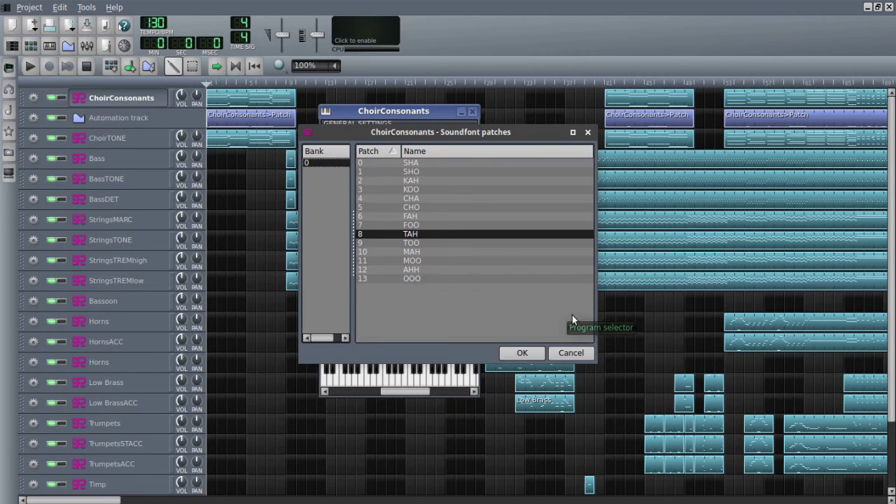
{"action": "left_click", "coordinate": [576, 355]}
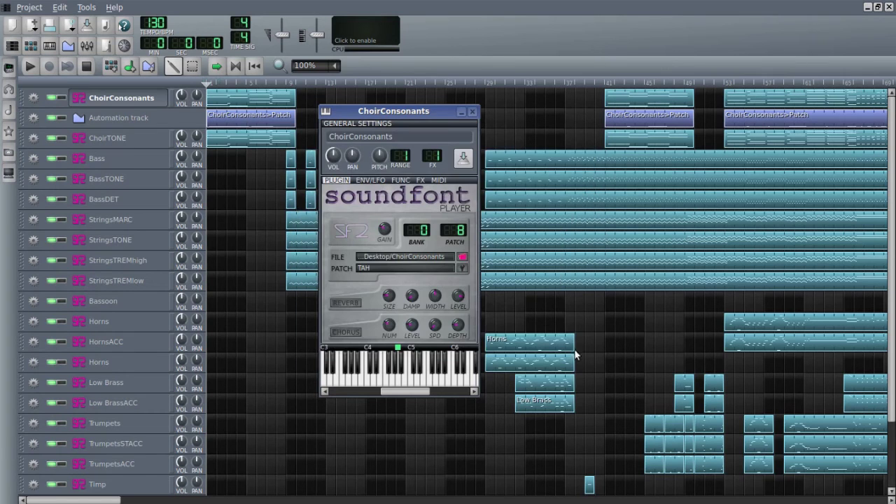
Step: Open the first ChoirConsonants patch automation clip and examine its points at 100% horizontal and 400% vertical zoom
{"action": "double_click", "coordinate": [253, 132]}
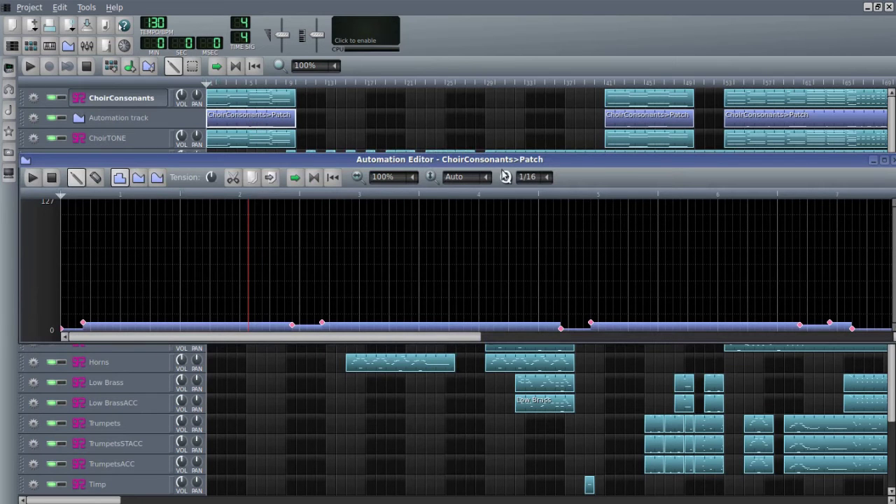
{"action": "left_click", "coordinate": [414, 178]}
{"action": "left_click", "coordinate": [393, 250]}
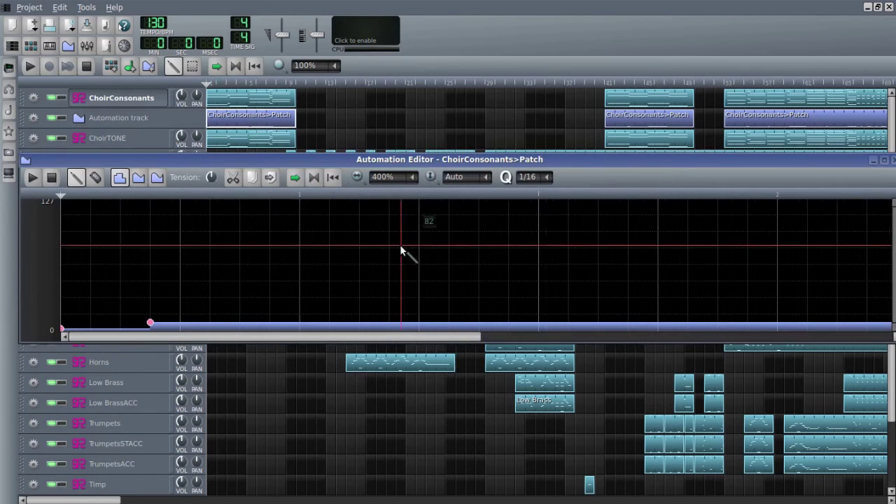
{"action": "left_click", "coordinate": [404, 179]}
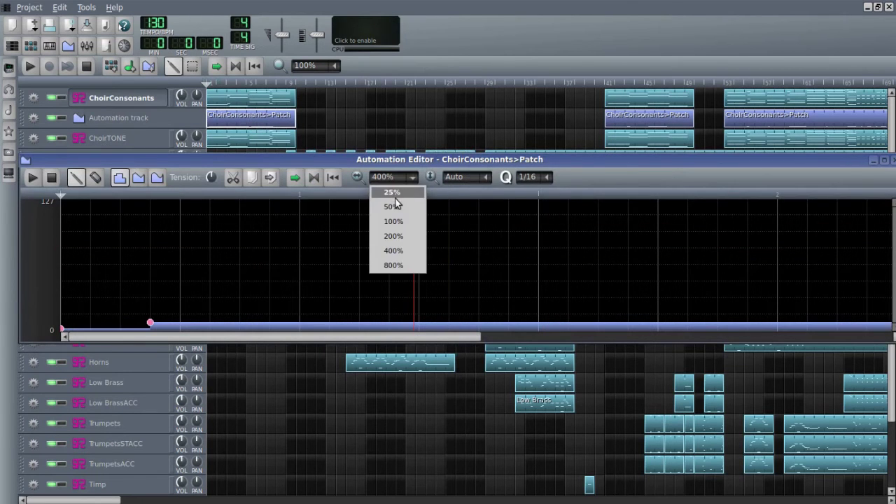
{"action": "left_click", "coordinate": [400, 221]}
{"action": "left_click", "coordinate": [487, 177]}
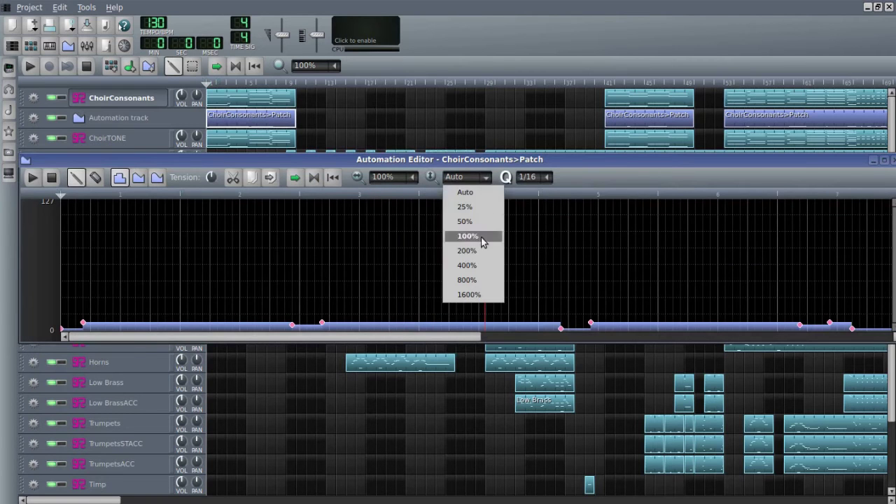
{"action": "left_click", "coordinate": [482, 265]}
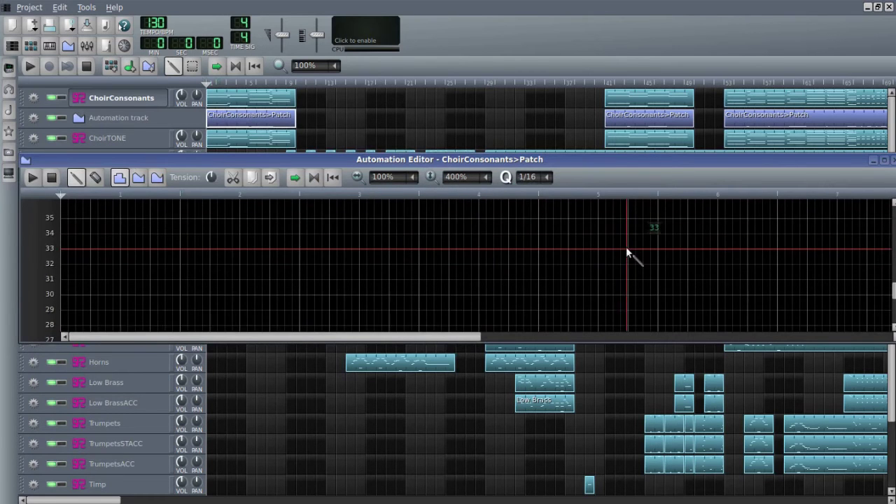
{"action": "scroll", "coordinate": [622, 255], "scroll_direction": "down", "scroll_amount": 3}
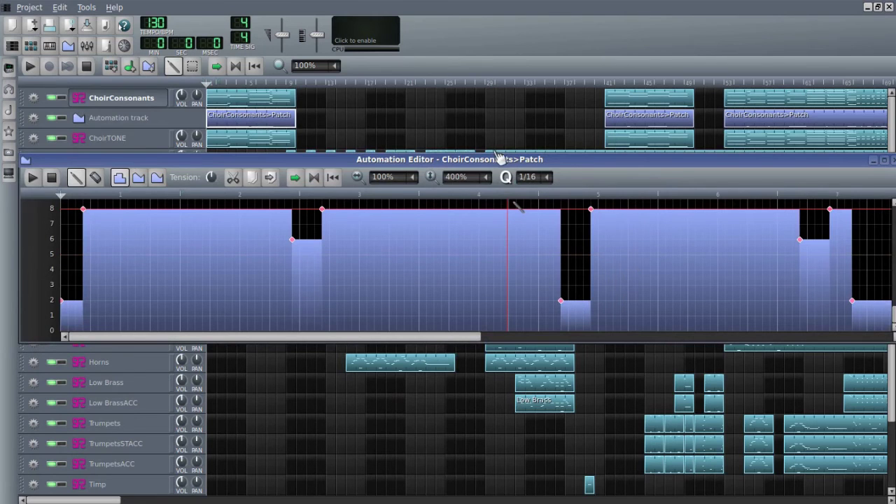
{"action": "left_click_drag", "start_coordinate": [492, 152], "coordinate": [470, 98]}
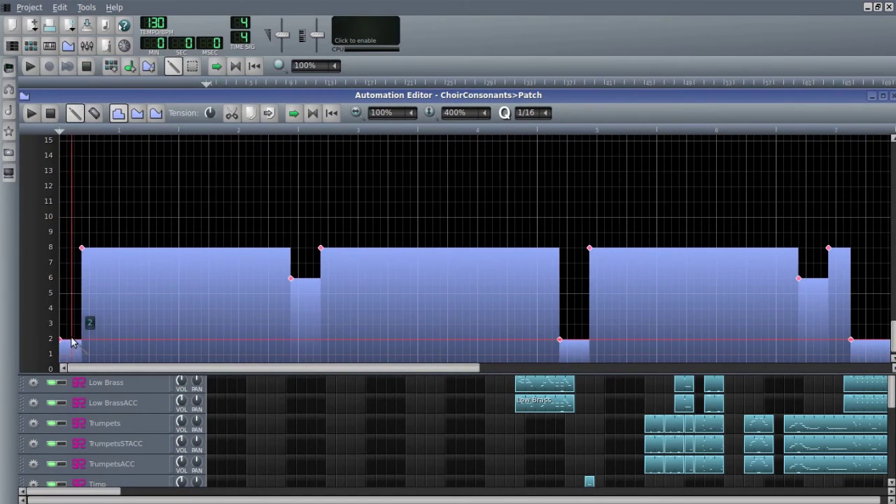
{"action": "left_click_drag", "start_coordinate": [55, 367], "coordinate": [60, 212]}
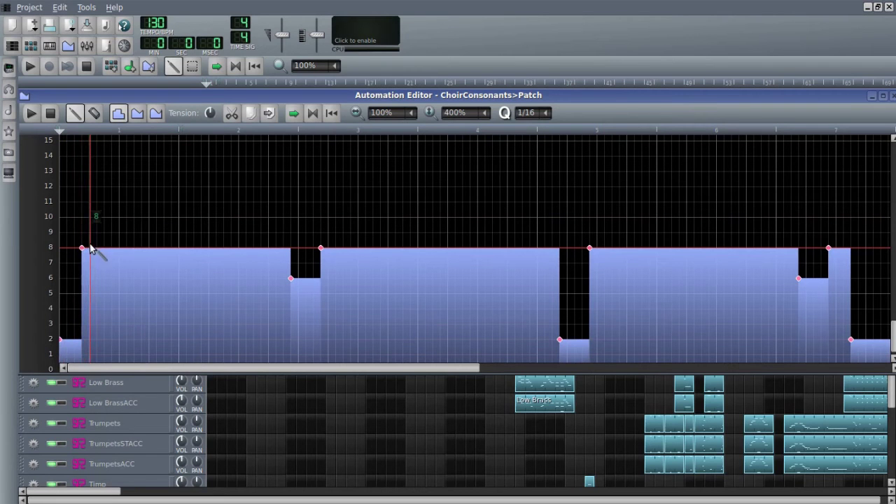
{"action": "left_click_drag", "start_coordinate": [170, 98], "coordinate": [166, 129]}
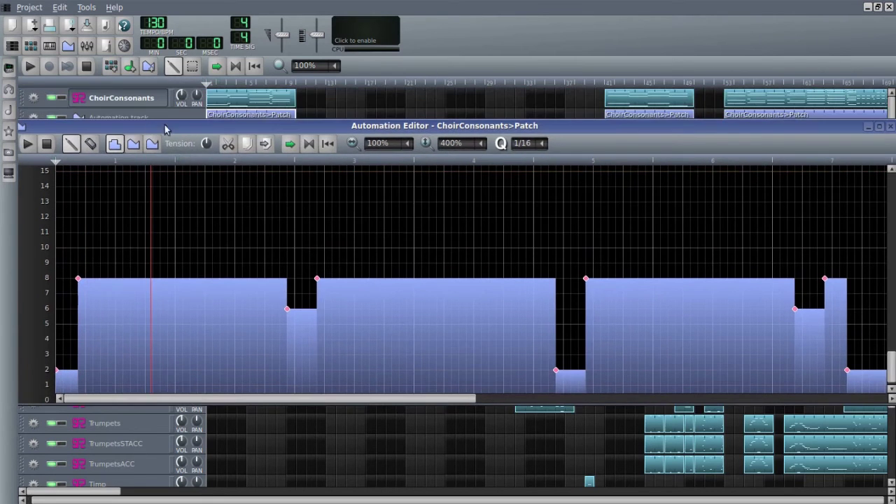
Step: Un-maximize the editors, minimize the Song-Editor and view the first ChoirConsonants clip's notes around C4 to C5 in the piano roll
{"action": "double_click", "coordinate": [250, 101]}
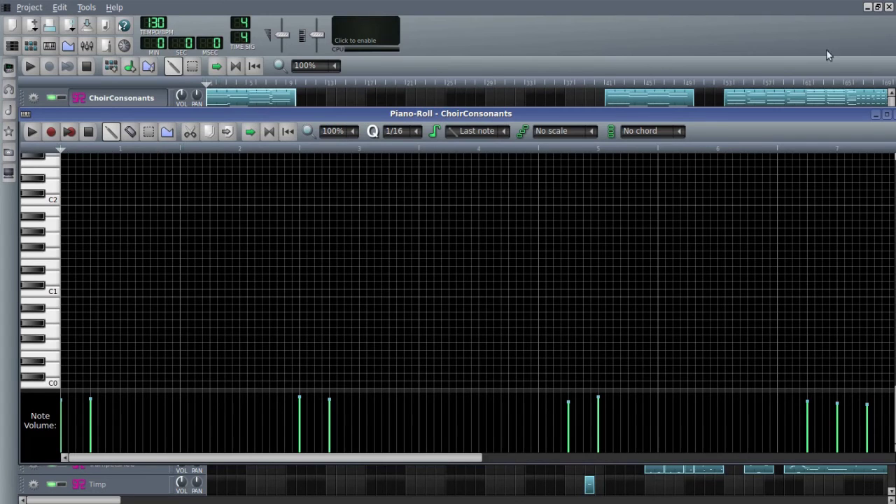
{"action": "left_click", "coordinate": [878, 8]}
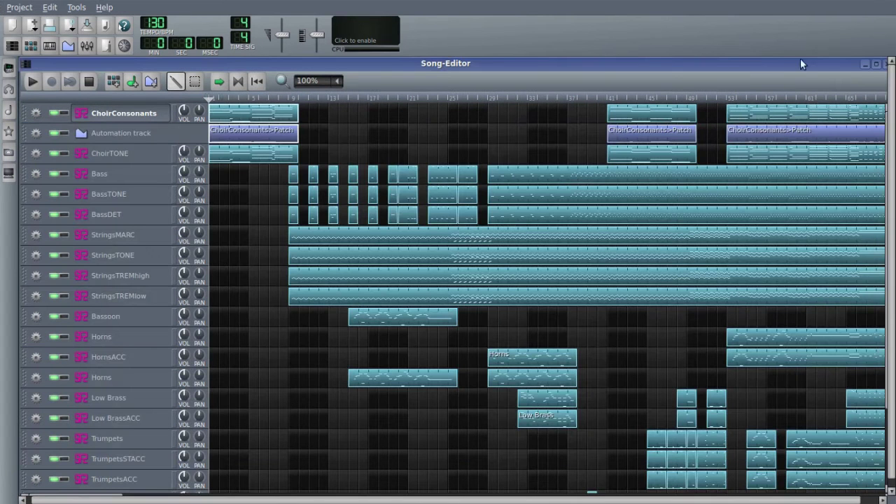
{"action": "double_click", "coordinate": [287, 139]}
{"action": "left_click", "coordinate": [865, 65]}
{"action": "left_click_drag", "start_coordinate": [515, 123], "coordinate": [514, 149]}
{"action": "left_click_drag", "start_coordinate": [496, 115], "coordinate": [498, 228]}
{"action": "left_click", "coordinate": [469, 150]}
{"action": "left_click_drag", "start_coordinate": [469, 151], "coordinate": [460, 67]}
{"action": "scroll", "coordinate": [501, 255], "scroll_direction": "up", "scroll_amount": 6}
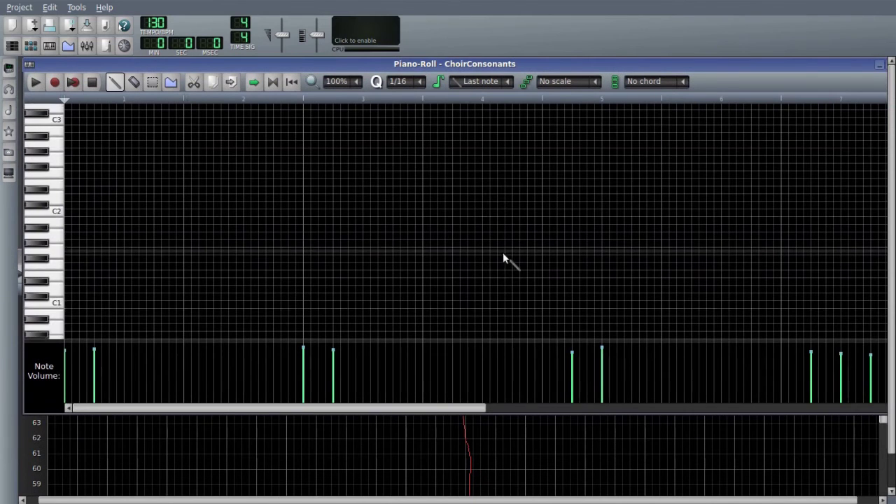
{"action": "scroll", "coordinate": [507, 259], "scroll_direction": "up", "scroll_amount": 1}
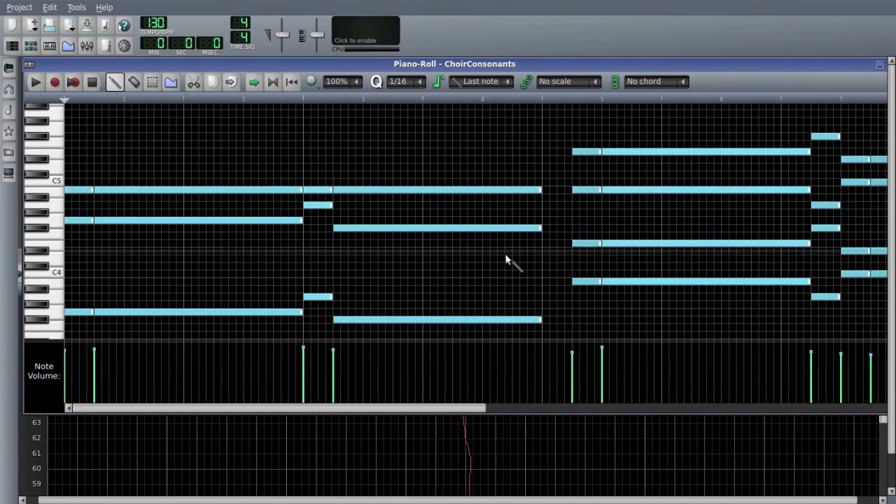
Step: Arrange the patch automation below the ChoirConsonants piano roll and compare its patch changes with the notes
{"action": "left_click", "coordinate": [28, 479]}
{"action": "left_click_drag", "start_coordinate": [149, 257], "coordinate": [164, 205]}
{"action": "scroll", "coordinate": [246, 341], "scroll_direction": "down", "scroll_amount": 10}
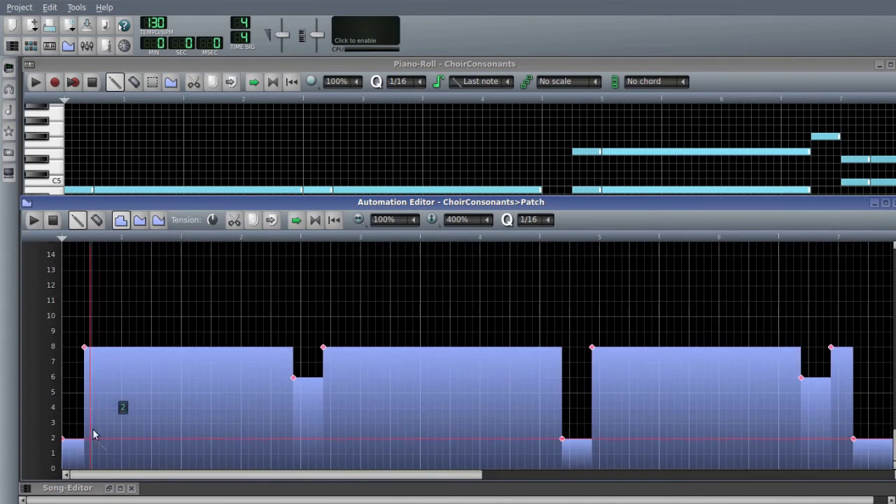
{"action": "left_click", "coordinate": [270, 67]}
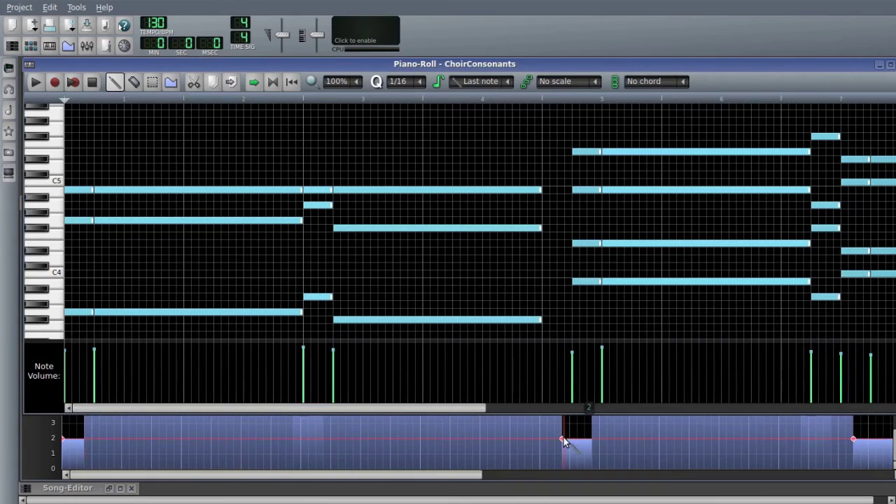
{"action": "scroll", "coordinate": [549, 447], "scroll_direction": "up", "scroll_amount": 3}
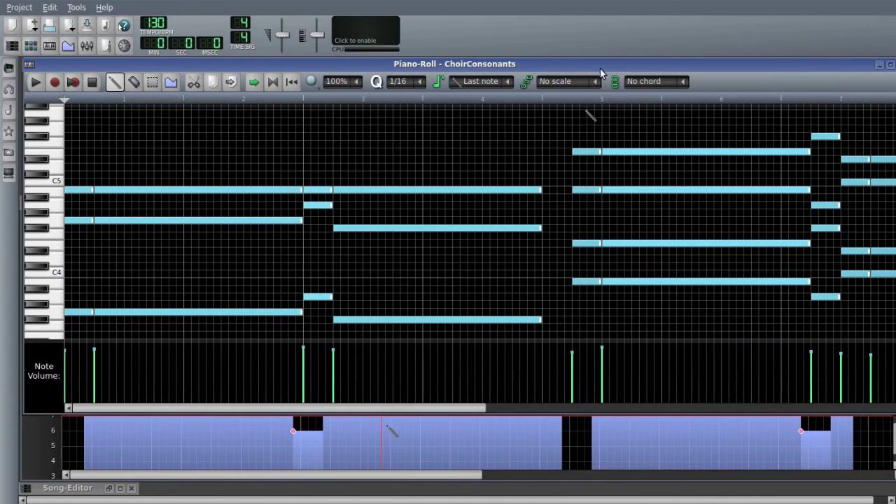
Step: Close the ChoirConsonants piano roll and automation editor, and restore the maximized Song-Editor
{"action": "left_click_drag", "start_coordinate": [603, 62], "coordinate": [703, 88]}
{"action": "left_click", "coordinate": [847, 90]}
{"action": "left_click_drag", "start_coordinate": [752, 216], "coordinate": [677, 191]}
{"action": "left_click", "coordinate": [688, 187]}
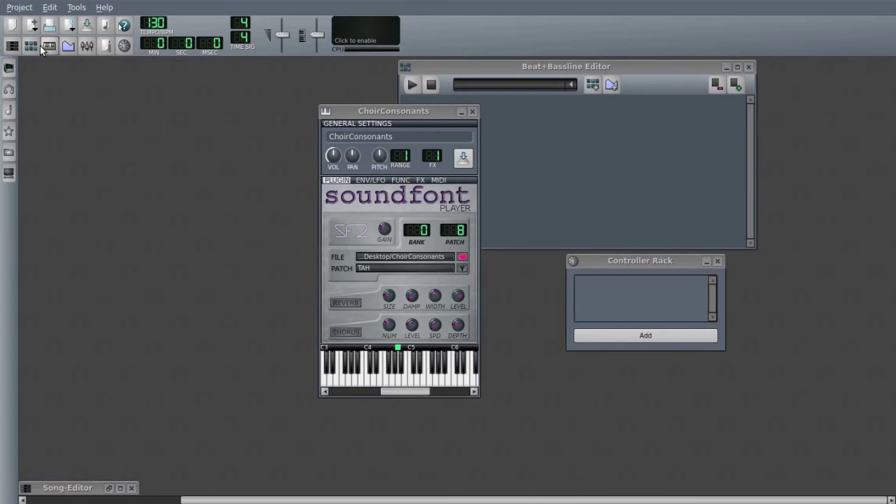
{"action": "left_click", "coordinate": [13, 46]}
{"action": "left_click", "coordinate": [13, 48]}
{"action": "left_click", "coordinate": [121, 497]}
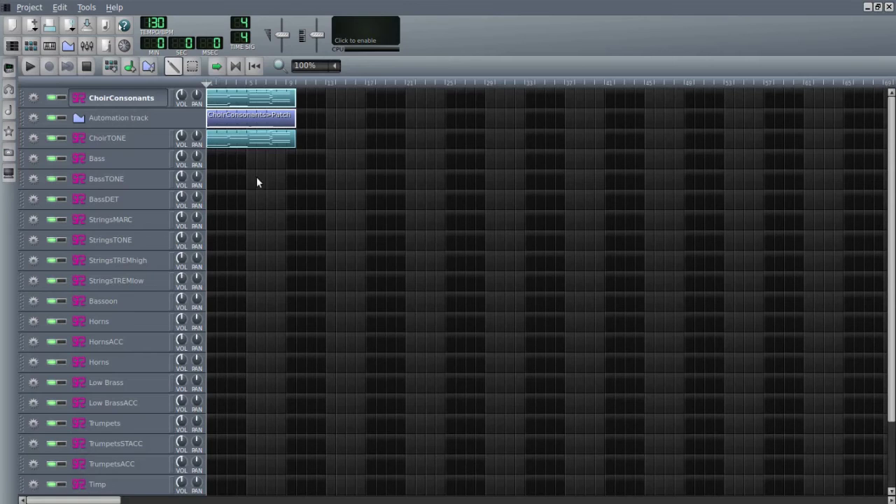
Step: Un-maximize the Song-Editor, play the song from the start and view the first Bassoon clip's notes through to the end
{"action": "left_click", "coordinate": [879, 7]}
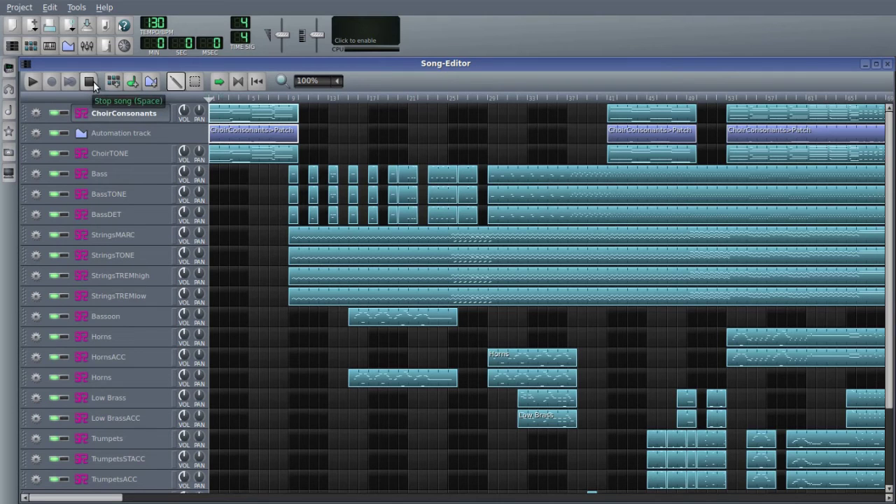
{"action": "left_click", "coordinate": [34, 81]}
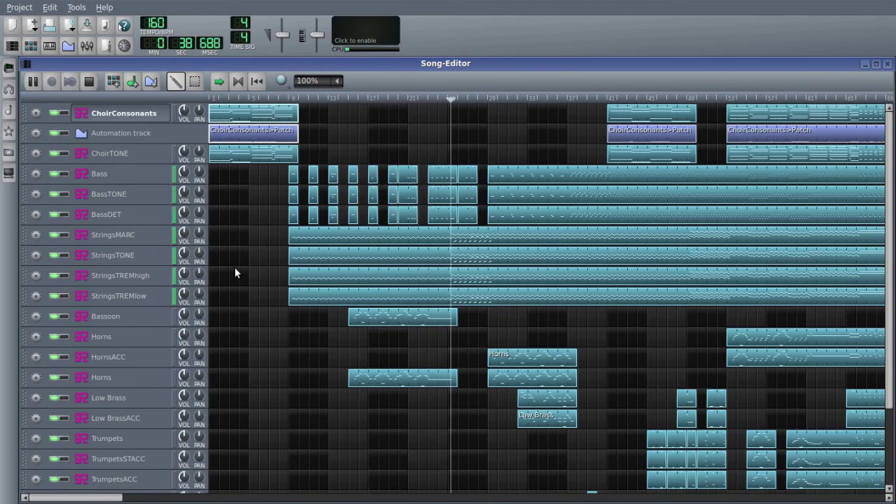
{"action": "double_click", "coordinate": [424, 319]}
{"action": "left_click_drag", "start_coordinate": [386, 431], "coordinate": [592, 460]}
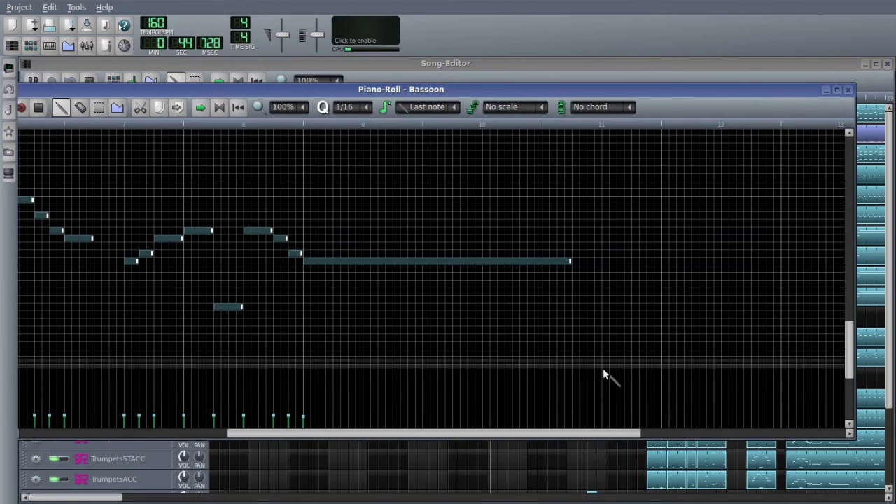
{"action": "left_click", "coordinate": [847, 90]}
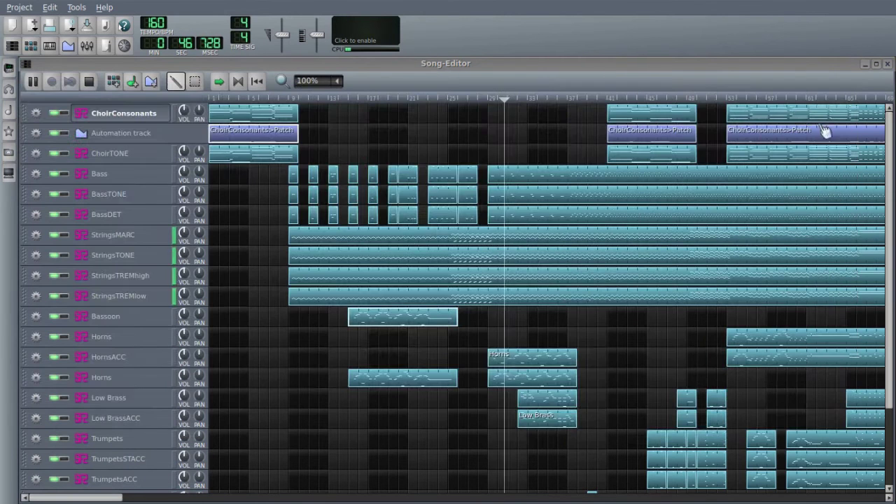
Step: View the notes of the Horns clip that runs parallel to the Bassoon clip, through to its end
{"action": "double_click", "coordinate": [418, 380]}
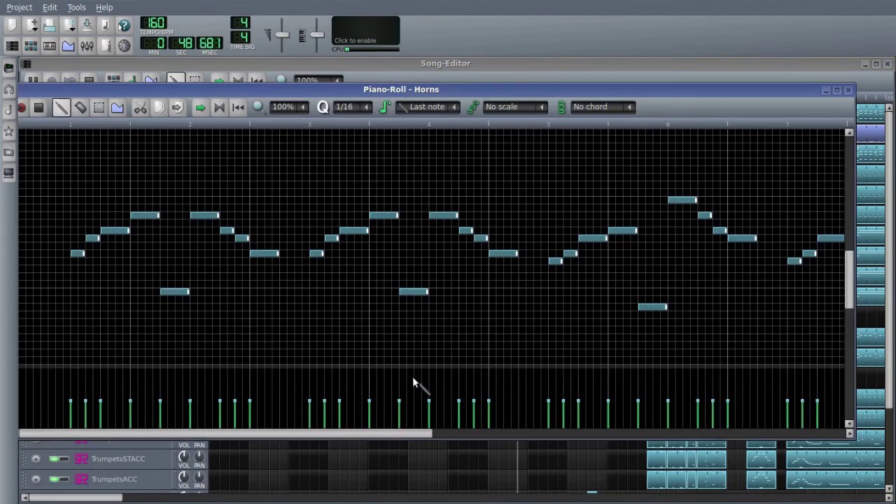
{"action": "left_click_drag", "start_coordinate": [344, 434], "coordinate": [555, 431]}
{"action": "left_click", "coordinate": [848, 90]}
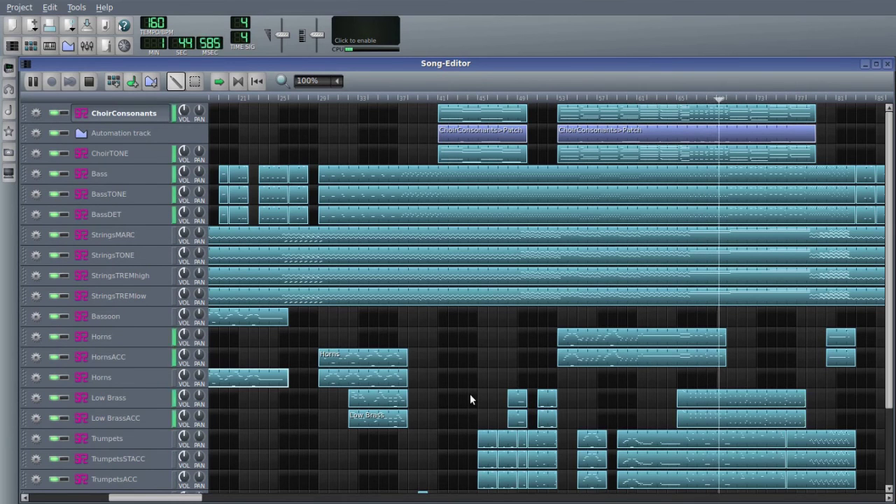
Step: Stop playback and look over the arrangement from the opening to the later choir, brass and percussion clips
{"action": "left_click", "coordinate": [88, 81]}
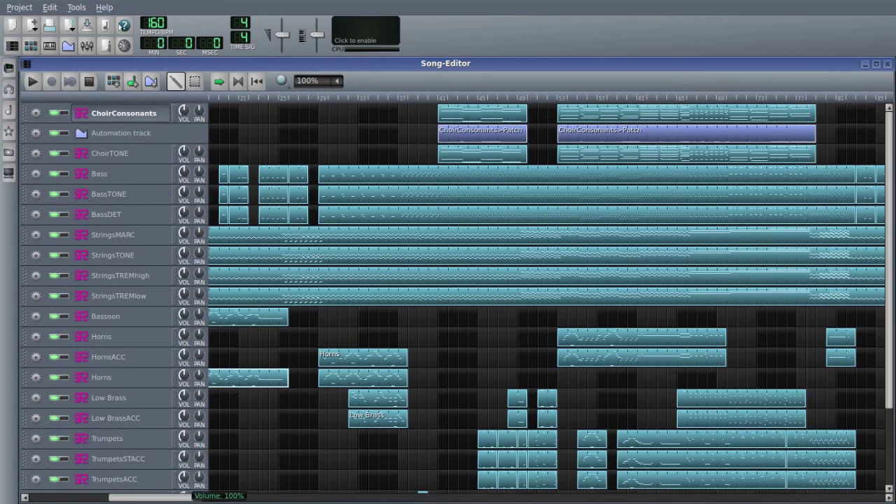
{"action": "left_click_drag", "start_coordinate": [195, 497], "coordinate": [0, 497]}
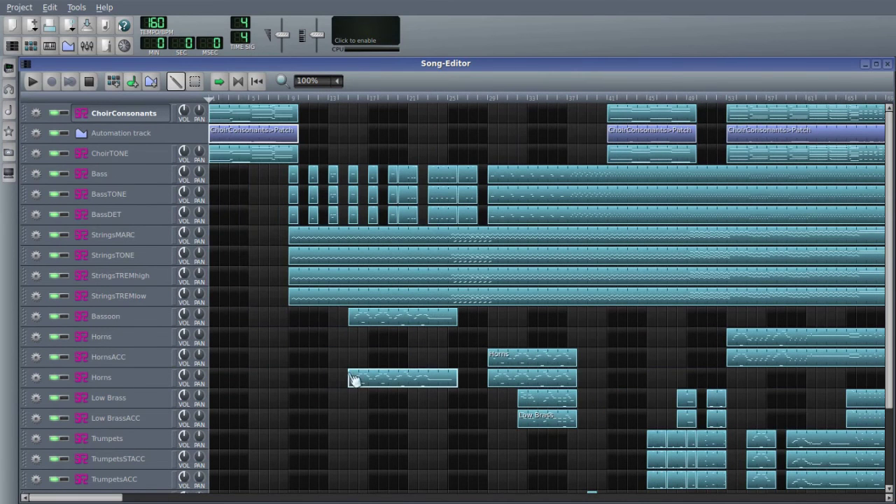
{"action": "left_click_drag", "start_coordinate": [69, 497], "coordinate": [162, 498]}
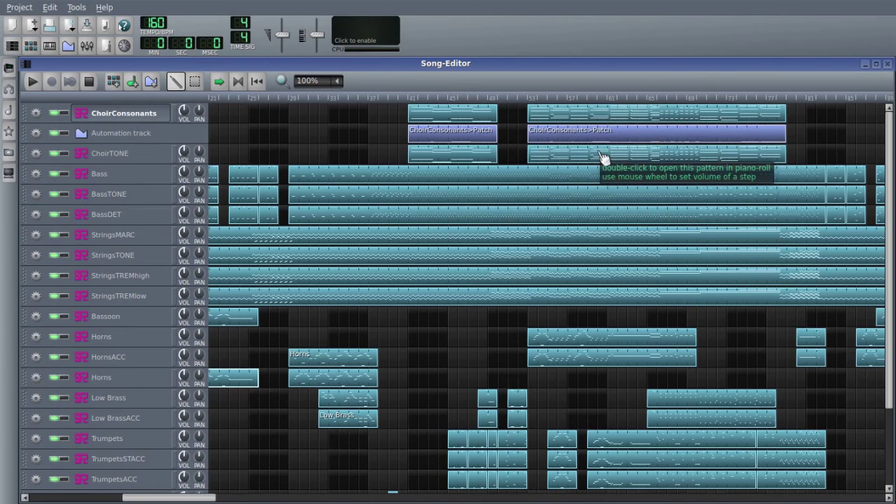
{"action": "scroll", "coordinate": [459, 406], "scroll_direction": "down", "scroll_amount": 4}
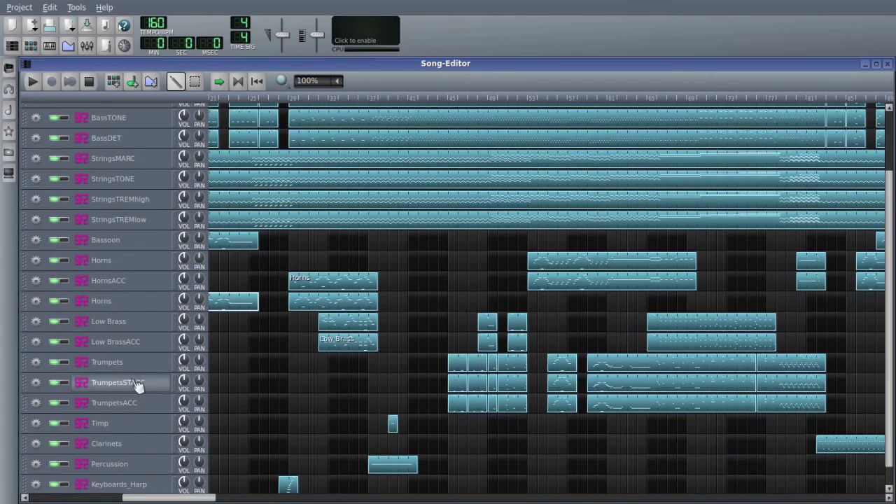
{"action": "scroll", "coordinate": [420, 375], "scroll_direction": "up", "scroll_amount": 2}
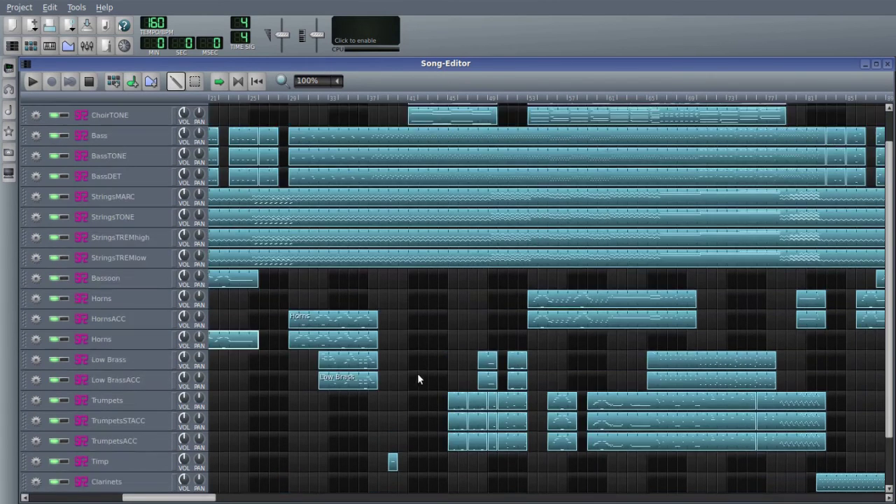
Step: Open the FX-Mixer and view the effects chain of each channel from PERCUSSION back to Master
{"action": "left_click", "coordinate": [91, 50]}
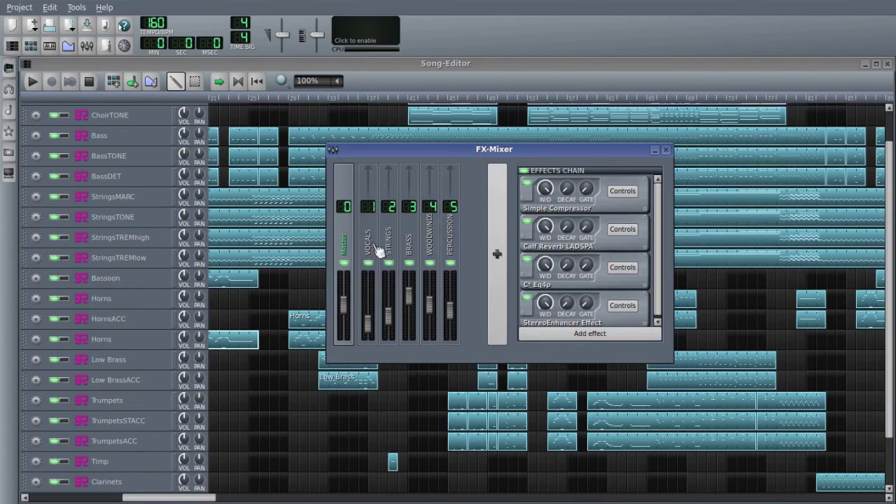
{"action": "left_click", "coordinate": [454, 250]}
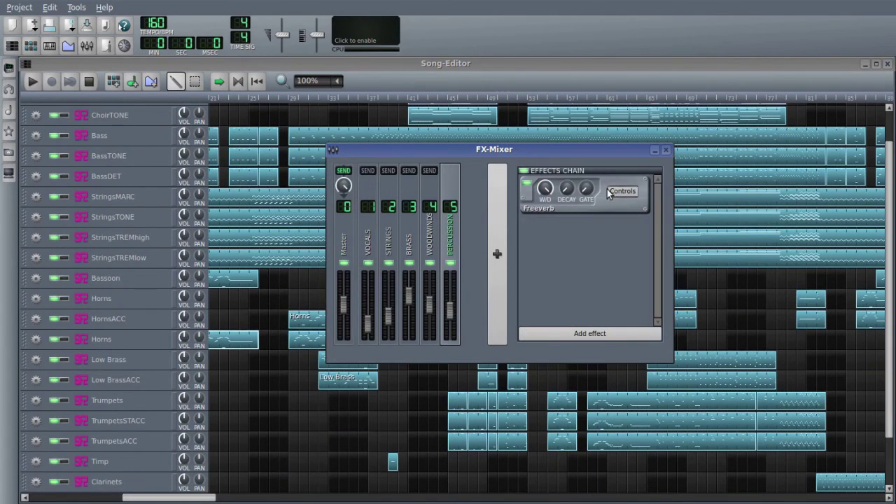
{"action": "left_click", "coordinate": [437, 256]}
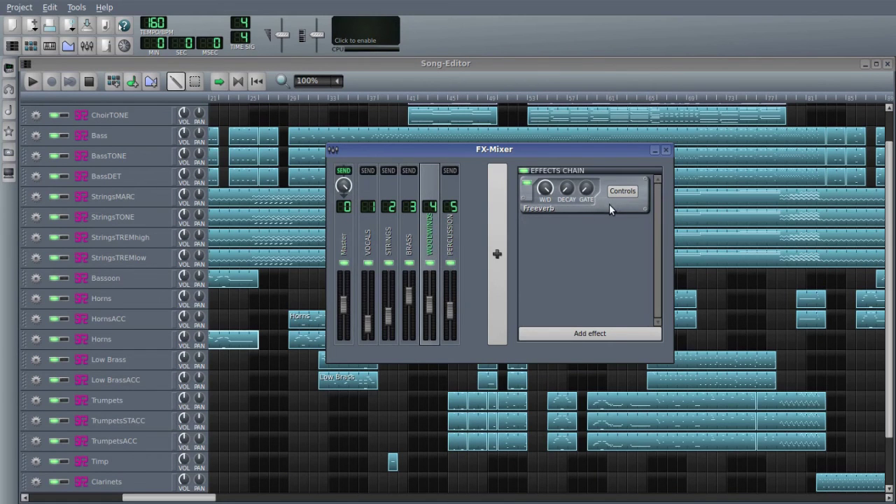
{"action": "left_click", "coordinate": [412, 255]}
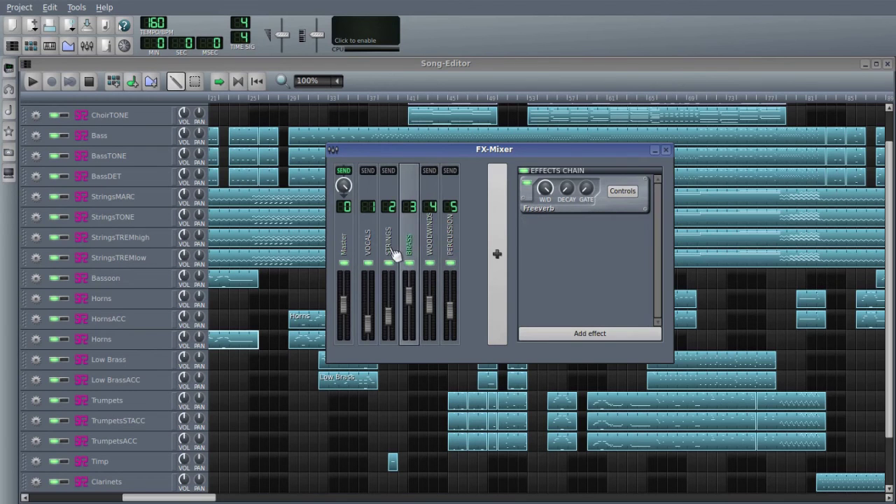
{"action": "left_click", "coordinate": [391, 257]}
{"action": "left_click", "coordinate": [367, 256]}
{"action": "left_click", "coordinate": [342, 245]}
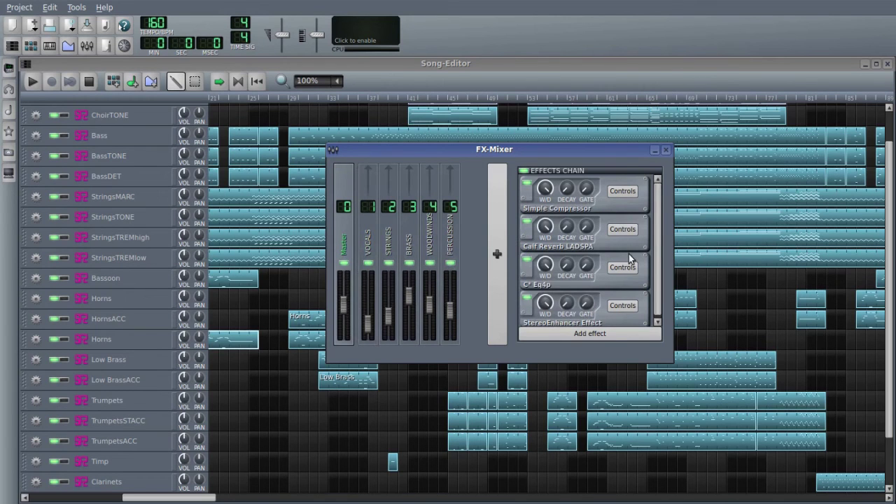
Step: Review the effects chains of the VOCALS, STRINGS, BRASS, WOODWINDS and PERCUSSION channels, and minimize the FX-Mixer
{"action": "left_click", "coordinate": [375, 248]}
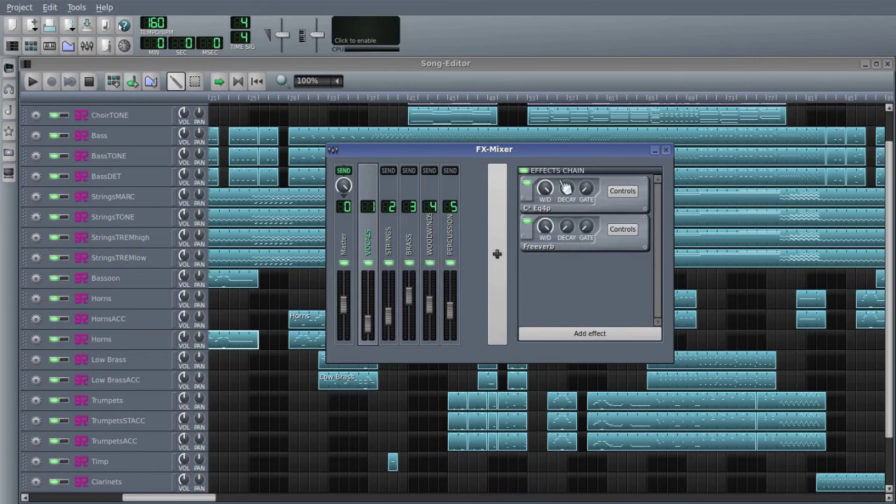
{"action": "left_click", "coordinate": [393, 245]}
{"action": "left_click", "coordinate": [413, 254]}
{"action": "left_click", "coordinate": [431, 249]}
{"action": "left_click", "coordinate": [452, 245]}
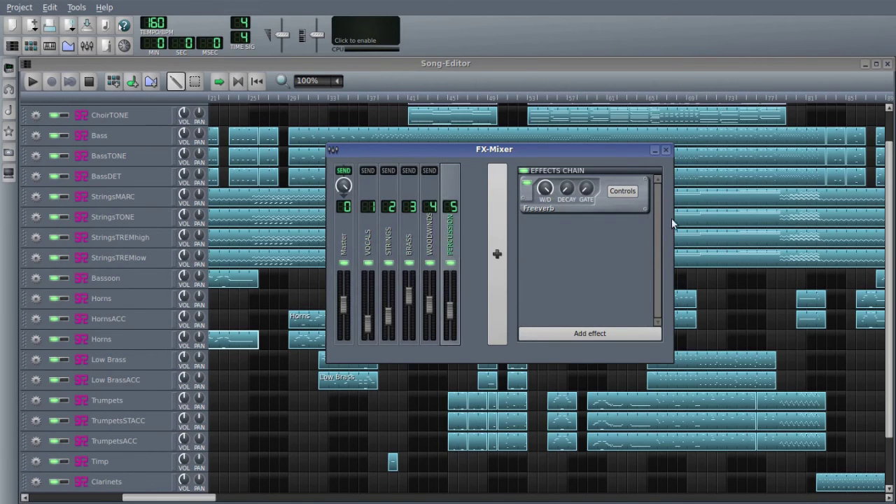
{"action": "left_click", "coordinate": [654, 151]}
Step: View the ChoirTONE track's soundfont player settings, moving its window clear of the track list, and close it
{"action": "scroll", "coordinate": [435, 330], "scroll_direction": "up", "scroll_amount": 2}
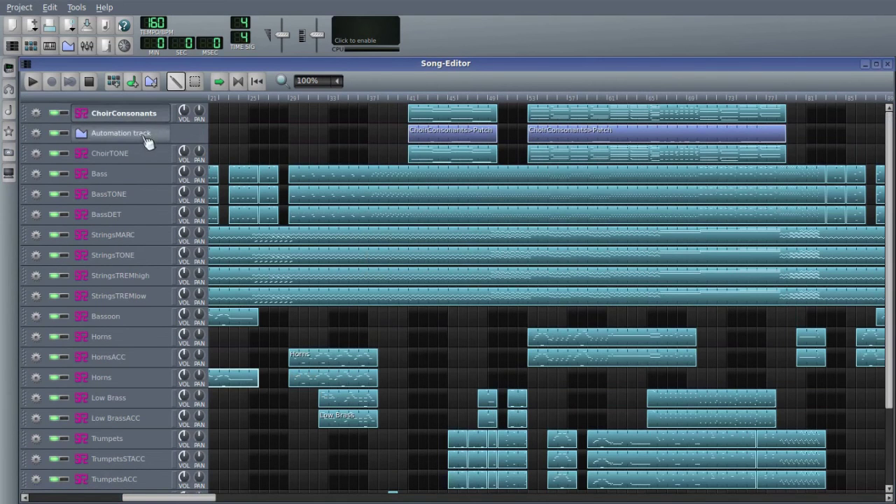
{"action": "left_click", "coordinate": [137, 157]}
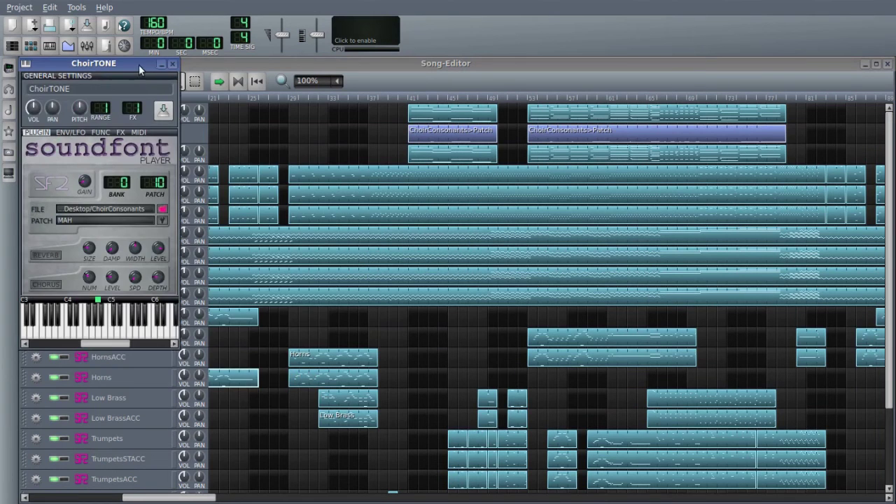
{"action": "left_click_drag", "start_coordinate": [140, 65], "coordinate": [356, 150]}
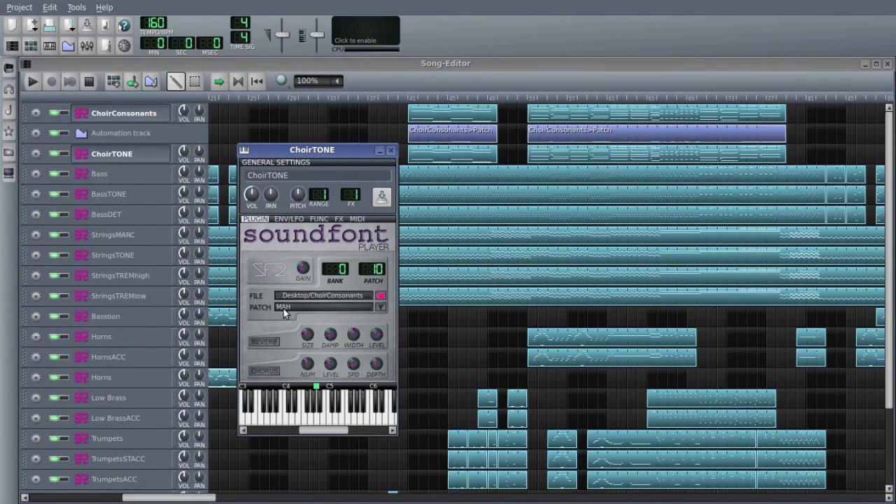
{"action": "left_click", "coordinate": [391, 151]}
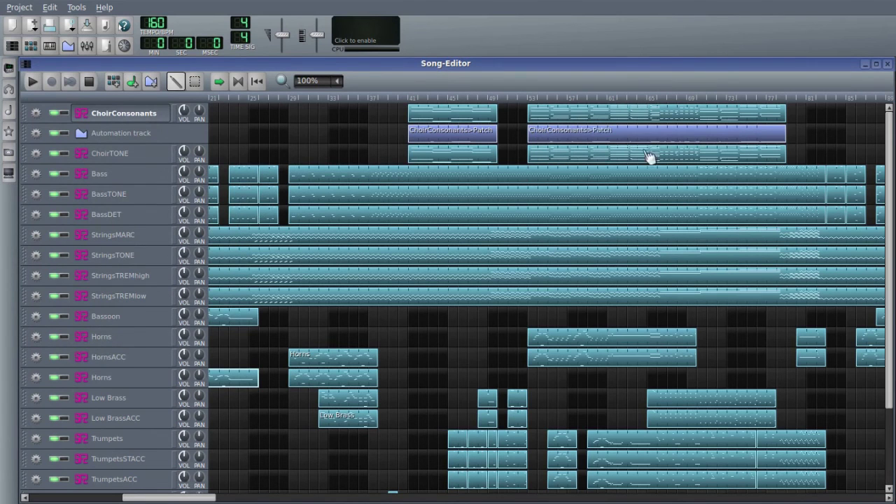
Step: Open the ChoirConsonants instrument, choose soundfont patch 0 SHA and audition it with several notes on the keyboard
{"action": "left_click", "coordinate": [128, 117]}
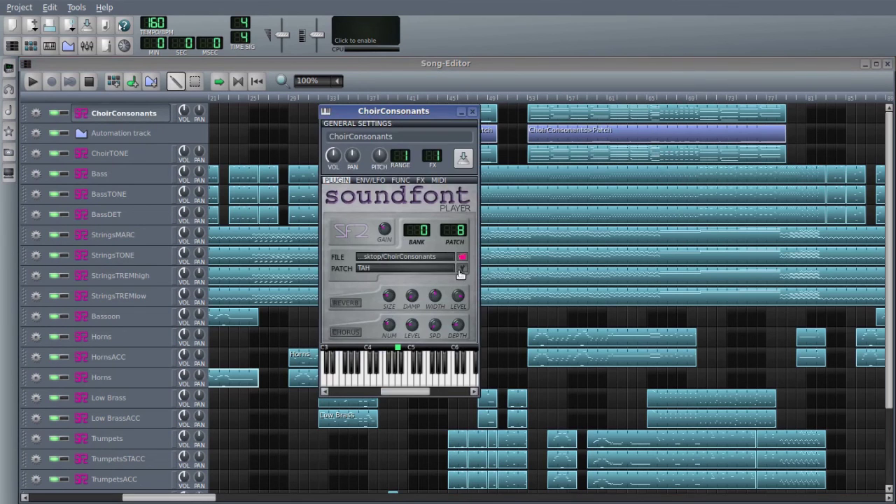
{"action": "left_click", "coordinate": [463, 270]}
{"action": "left_click", "coordinate": [428, 162]}
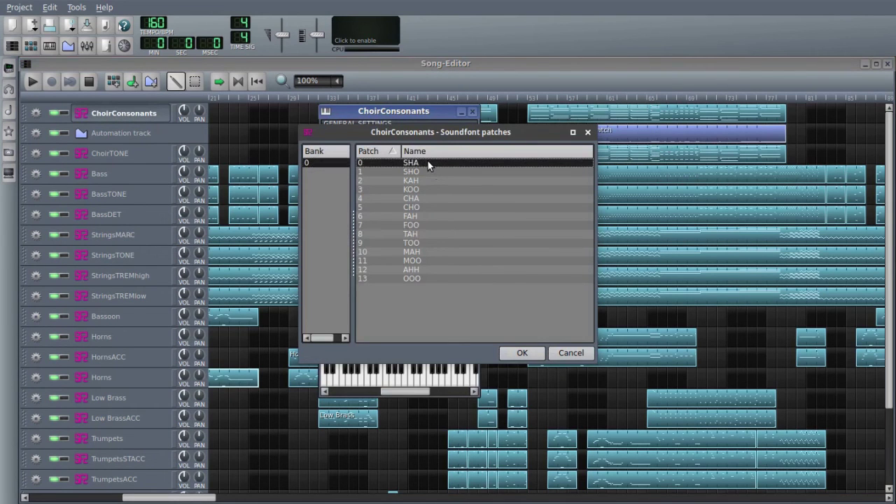
{"action": "left_click", "coordinate": [523, 353]}
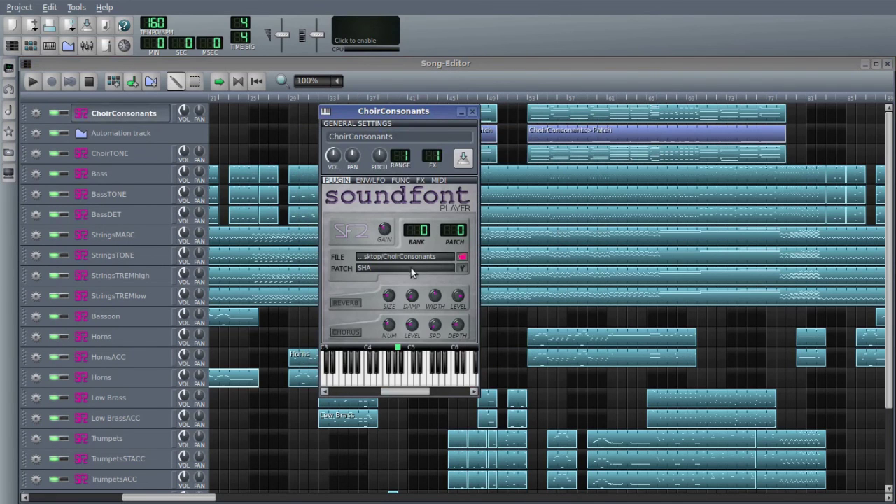
{"action": "left_click", "coordinate": [386, 381]}
{"action": "left_click_drag", "start_coordinate": [400, 384], "coordinate": [420, 386]}
{"action": "left_click", "coordinate": [407, 387]}
{"action": "left_click", "coordinate": [402, 390]}
{"action": "left_click", "coordinate": [391, 385]}
Step: Switch the ChoirConsonants patch to 1 SHO and audition it with several notes
{"action": "left_click", "coordinate": [461, 271]}
{"action": "double_click", "coordinate": [403, 170]}
{"action": "left_click", "coordinate": [397, 381]}
{"action": "left_click", "coordinate": [401, 385]}
{"action": "left_click", "coordinate": [405, 385]}
{"action": "left_click", "coordinate": [403, 387]}
{"action": "left_click", "coordinate": [393, 387]}
{"action": "left_click", "coordinate": [383, 386]}
{"action": "left_click", "coordinate": [360, 385]}
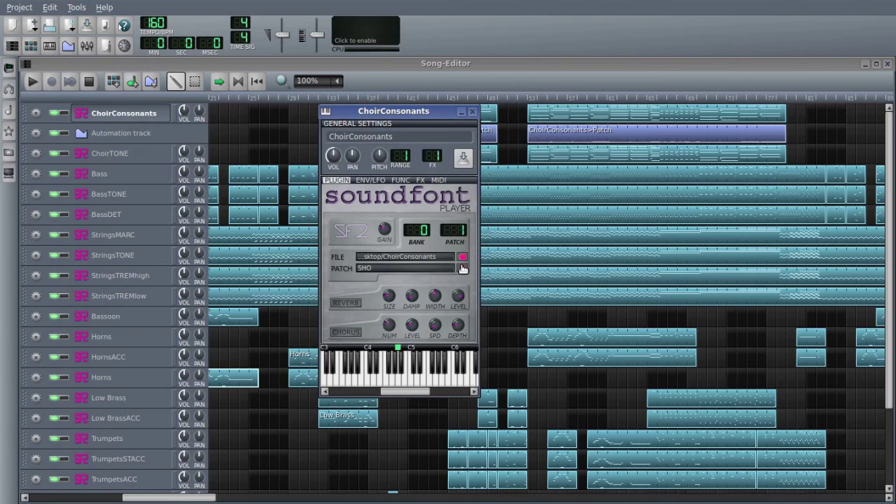
Step: Switch the ChoirConsonants patch to 2 KAH and audition it with a run of low notes
{"action": "left_click", "coordinate": [430, 181]}
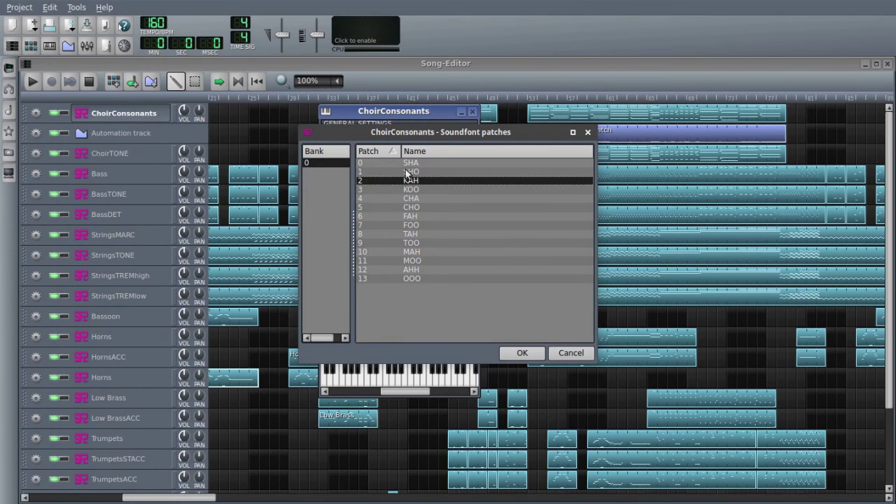
{"action": "double_click", "coordinate": [415, 180]}
{"action": "left_click", "coordinate": [351, 384]}
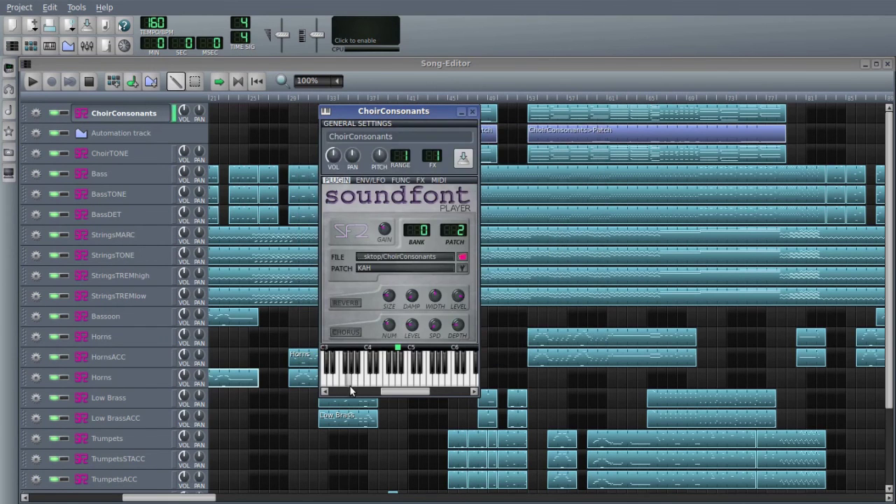
{"action": "left_click", "coordinate": [349, 384]}
{"action": "left_click", "coordinate": [344, 385]}
{"action": "left_click", "coordinate": [344, 385]}
{"action": "left_click", "coordinate": [354, 386]}
{"action": "left_click", "coordinate": [360, 387]}
{"action": "left_click", "coordinate": [362, 386]}
Step: Switch the ChoirConsonants patch to 3 KOO and audition it with a few descending notes
{"action": "left_click", "coordinate": [464, 269]}
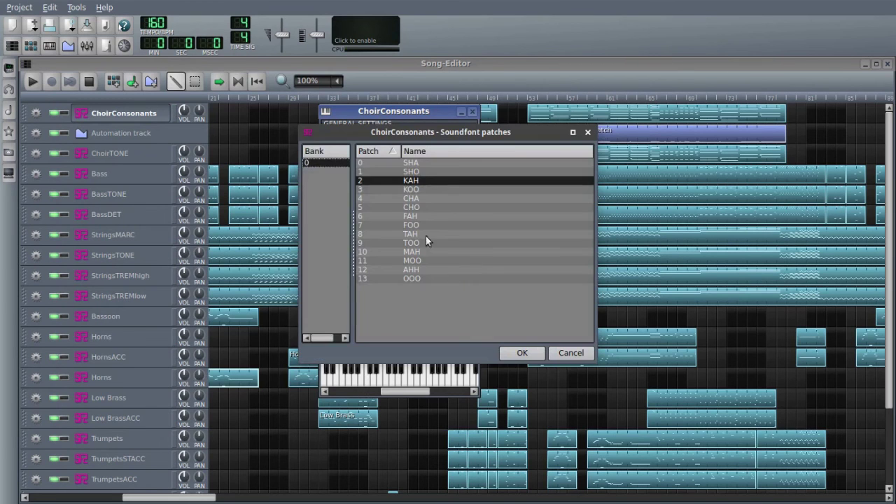
{"action": "double_click", "coordinate": [413, 189]}
{"action": "left_click", "coordinate": [364, 385]}
{"action": "left_click", "coordinate": [357, 384]}
{"action": "left_click", "coordinate": [342, 386]}
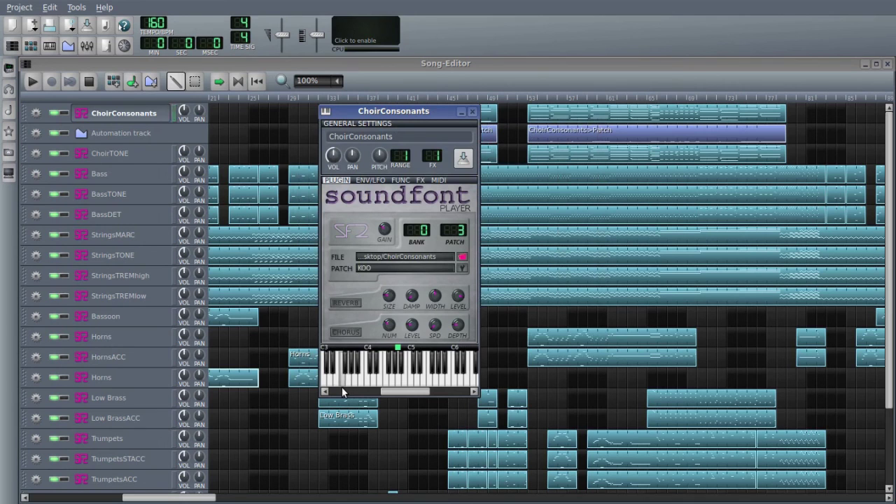
{"action": "left_click", "coordinate": [338, 387]}
Step: Switch the ChoirConsonants patch to 4 CHA and audition it with a few notes
{"action": "left_click", "coordinate": [461, 268]}
{"action": "double_click", "coordinate": [412, 198]}
{"action": "left_click", "coordinate": [366, 384]}
{"action": "left_click", "coordinate": [361, 385]}
{"action": "left_click", "coordinate": [349, 386]}
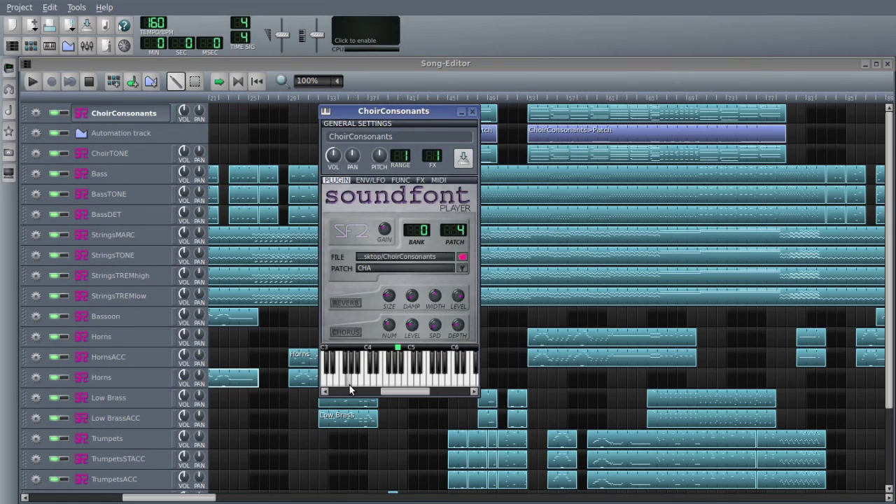
{"action": "left_click", "coordinate": [349, 385]}
{"action": "left_click", "coordinate": [337, 386]}
Step: Switch the ChoirConsonants patch to 5 CHO and audition it with notes in the low and middle range
{"action": "left_click", "coordinate": [461, 268]}
{"action": "double_click", "coordinate": [424, 206]}
{"action": "left_click", "coordinate": [354, 385]}
{"action": "left_click", "coordinate": [350, 384]}
{"action": "left_click", "coordinate": [342, 386]}
{"action": "left_click", "coordinate": [351, 385]}
{"action": "left_click", "coordinate": [369, 385]}
{"action": "left_click", "coordinate": [383, 386]}
{"action": "left_click", "coordinate": [383, 386]}
Step: Switch the ChoirConsonants patch to 6 FAH and audition it with descending notes
{"action": "left_click", "coordinate": [464, 268]}
{"action": "double_click", "coordinate": [429, 215]}
{"action": "left_click", "coordinate": [384, 385]}
{"action": "left_click", "coordinate": [383, 385]}
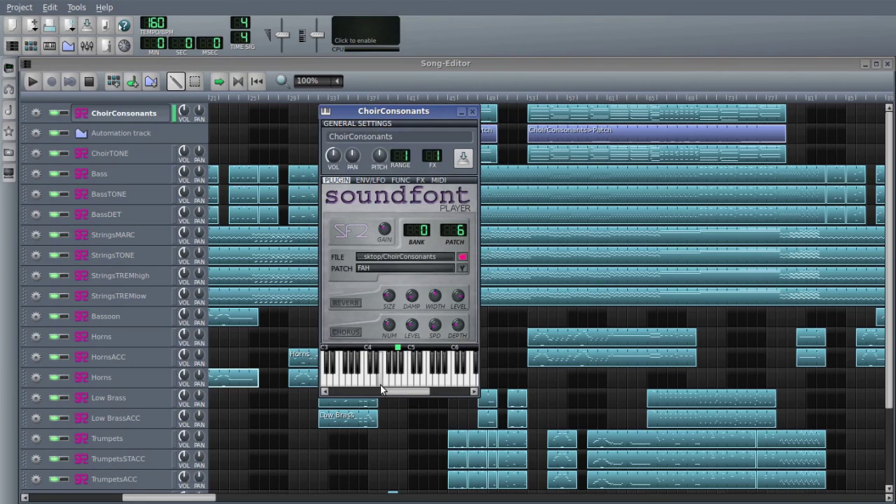
{"action": "left_click", "coordinate": [375, 385]}
{"action": "left_click", "coordinate": [368, 385]}
{"action": "left_click", "coordinate": [351, 386]}
Step: Switch the ChoirConsonants patch to 7 FOO and audition it with a few notes around C4
{"action": "left_click", "coordinate": [464, 270]}
{"action": "double_click", "coordinate": [429, 225]}
{"action": "left_click", "coordinate": [369, 384]}
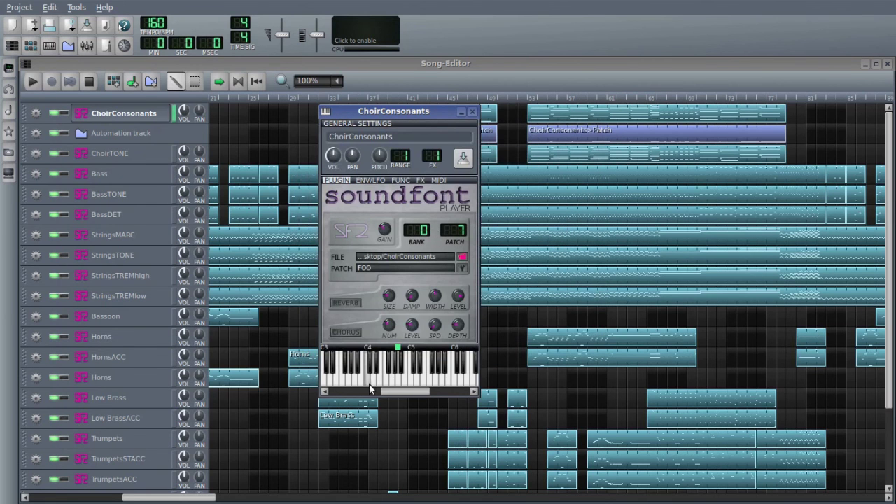
{"action": "left_click", "coordinate": [366, 383]}
{"action": "left_click", "coordinate": [355, 385]}
Step: Switch the ChoirConsonants patch to 8 TAH and audition it with a descending run of notes
{"action": "left_click", "coordinate": [462, 268]}
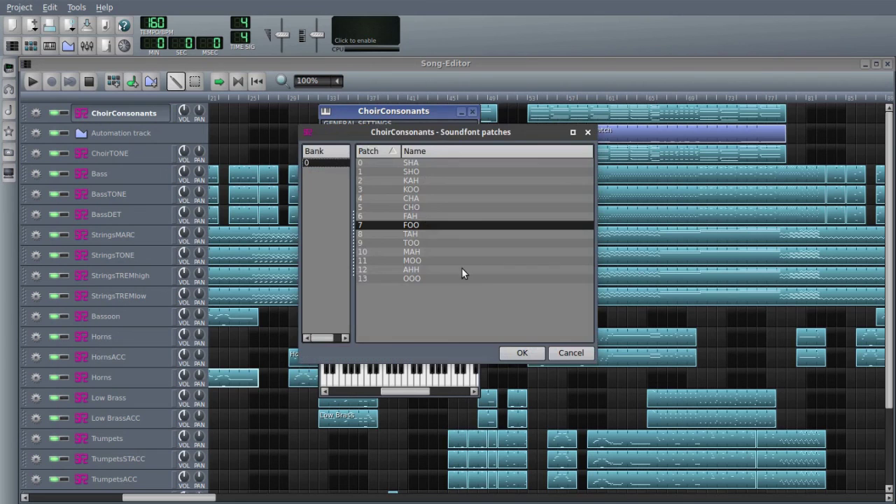
{"action": "double_click", "coordinate": [428, 233]}
{"action": "left_click", "coordinate": [381, 377]}
{"action": "left_click", "coordinate": [375, 385]}
{"action": "left_click", "coordinate": [366, 385]}
{"action": "left_click", "coordinate": [363, 385]}
{"action": "left_click", "coordinate": [357, 386]}
{"action": "left_click", "coordinate": [343, 385]}
{"action": "left_click", "coordinate": [354, 386]}
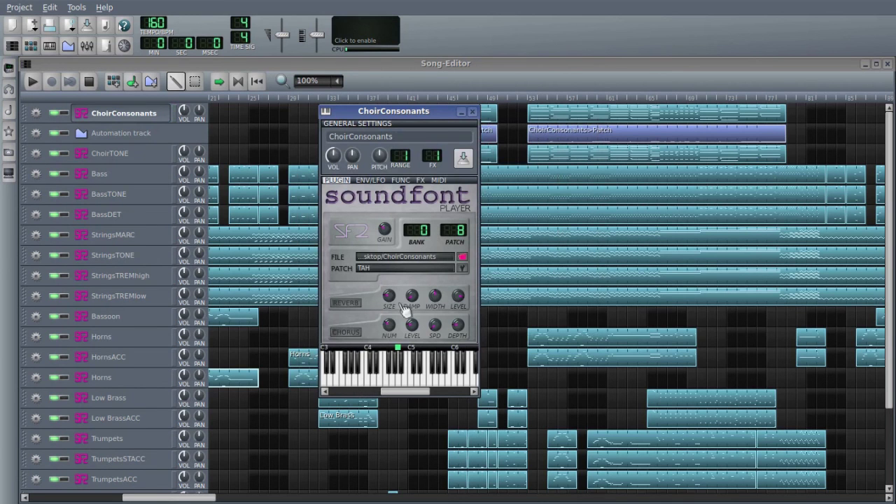
Step: Switch the ChoirConsonants patch to 9 TOO and audition it with a few notes
{"action": "left_click", "coordinate": [463, 268]}
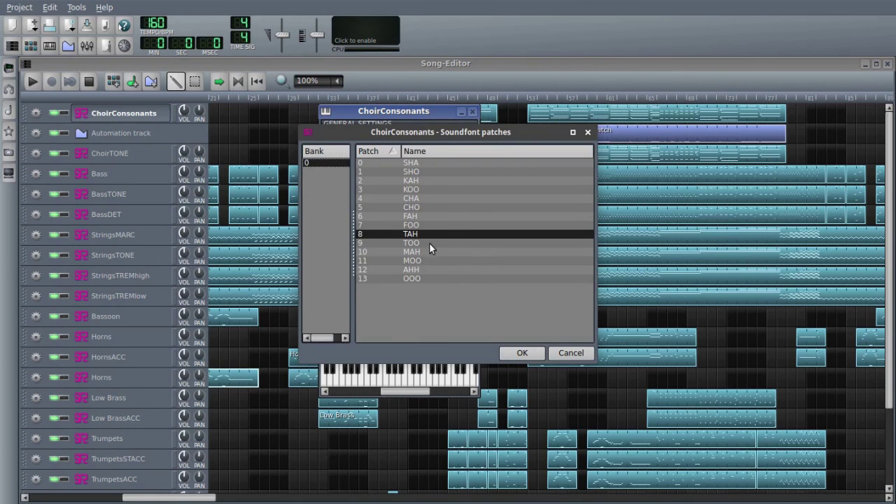
{"action": "double_click", "coordinate": [428, 239]}
{"action": "left_click", "coordinate": [373, 383]}
{"action": "left_click", "coordinate": [365, 384]}
{"action": "left_click", "coordinate": [365, 386]}
{"action": "left_click", "coordinate": [384, 387]}
{"action": "left_click", "coordinate": [419, 389]}
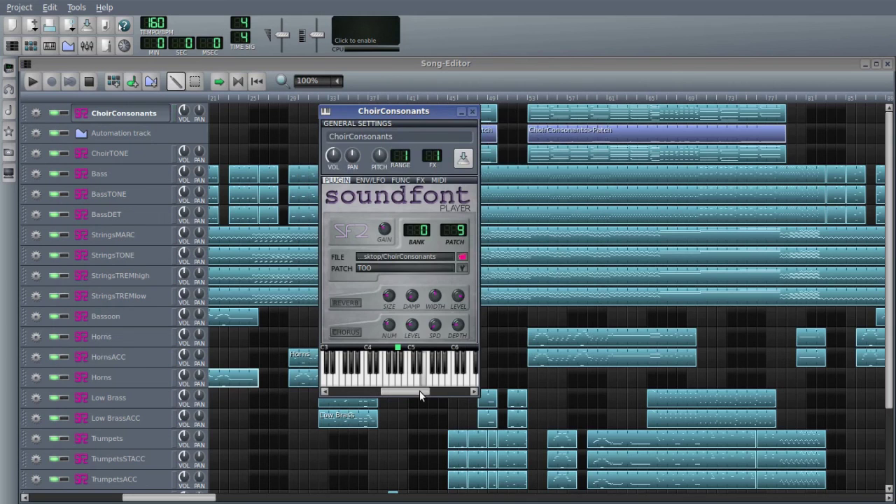
Step: Switch the ChoirConsonants patch to 10 MAH and audition it with low and higher notes
{"action": "left_click", "coordinate": [462, 270]}
{"action": "double_click", "coordinate": [434, 250]}
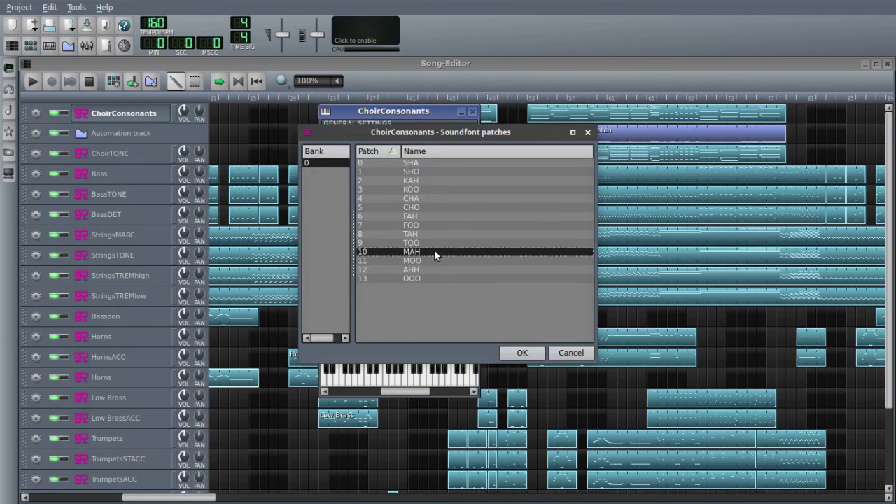
{"action": "left_click", "coordinate": [386, 383]}
{"action": "left_click", "coordinate": [384, 384]}
{"action": "left_click", "coordinate": [375, 384]}
{"action": "left_click", "coordinate": [364, 384]}
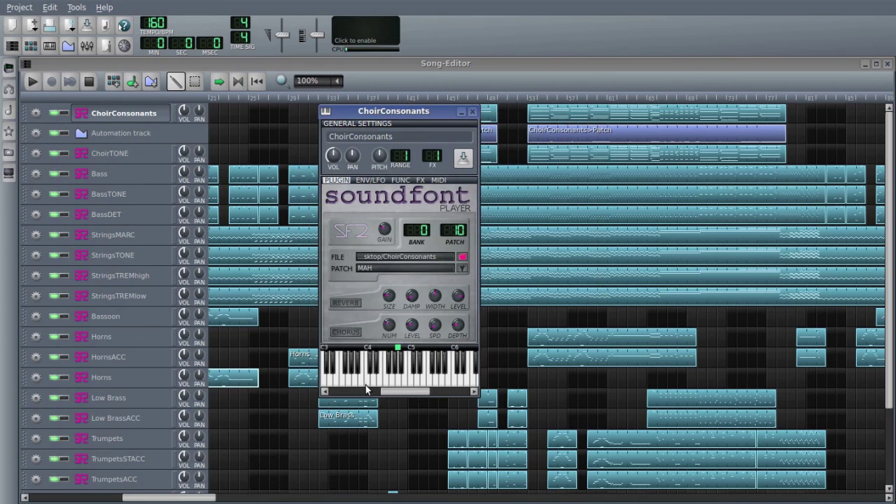
{"action": "left_click", "coordinate": [429, 368]}
{"action": "left_click", "coordinate": [405, 356]}
{"action": "left_click", "coordinate": [407, 378]}
Step: Switch the ChoirConsonants patch to 11 MOO and audition it with a few notes
{"action": "left_click", "coordinate": [453, 269]}
{"action": "double_click", "coordinate": [422, 263]}
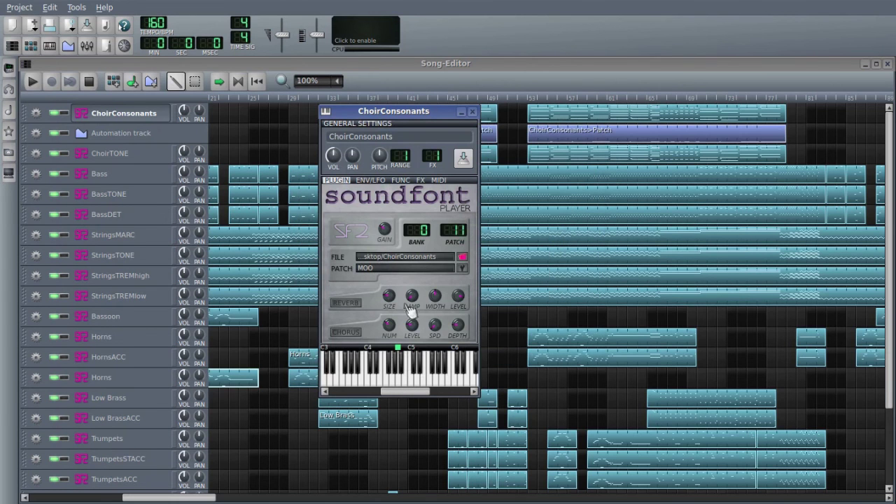
{"action": "left_click", "coordinate": [373, 385]}
{"action": "left_click", "coordinate": [361, 386]}
{"action": "left_click", "coordinate": [399, 380]}
{"action": "left_click", "coordinate": [384, 382]}
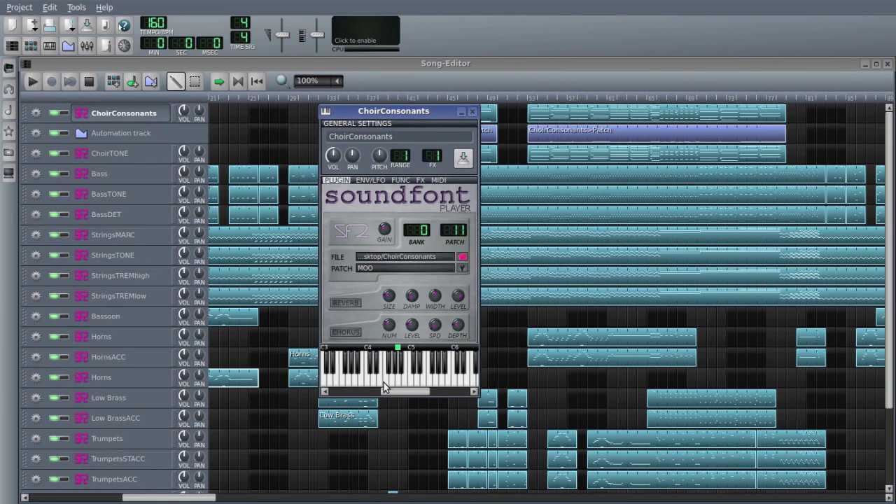
Step: Switch the ChoirConsonants patch to 12 AHH and audition it with a few notes
{"action": "left_click", "coordinate": [461, 268]}
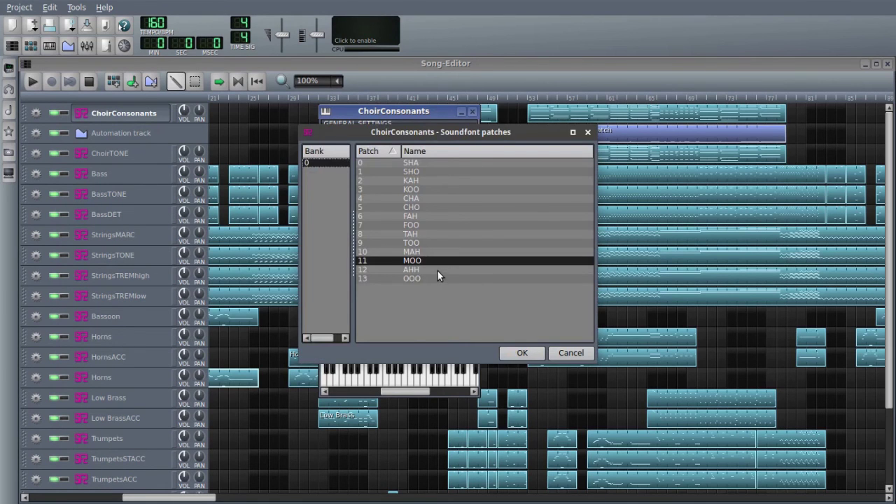
{"action": "double_click", "coordinate": [438, 270]}
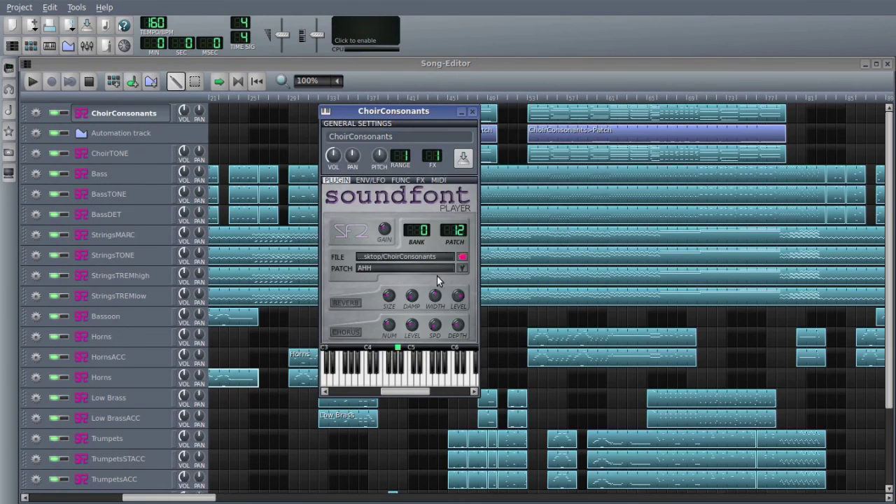
{"action": "left_click", "coordinate": [374, 385]}
{"action": "left_click_drag", "start_coordinate": [382, 385], "coordinate": [391, 390]}
{"action": "left_click", "coordinate": [375, 387]}
Step: Set the ChoirConsonants patch to 13 OOO and audition it with a low and a higher note
{"action": "left_click", "coordinate": [462, 268]}
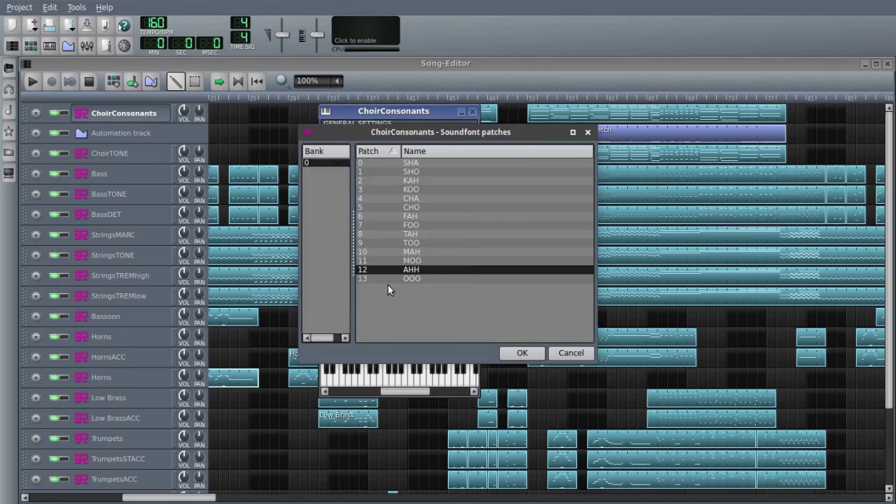
{"action": "double_click", "coordinate": [426, 278]}
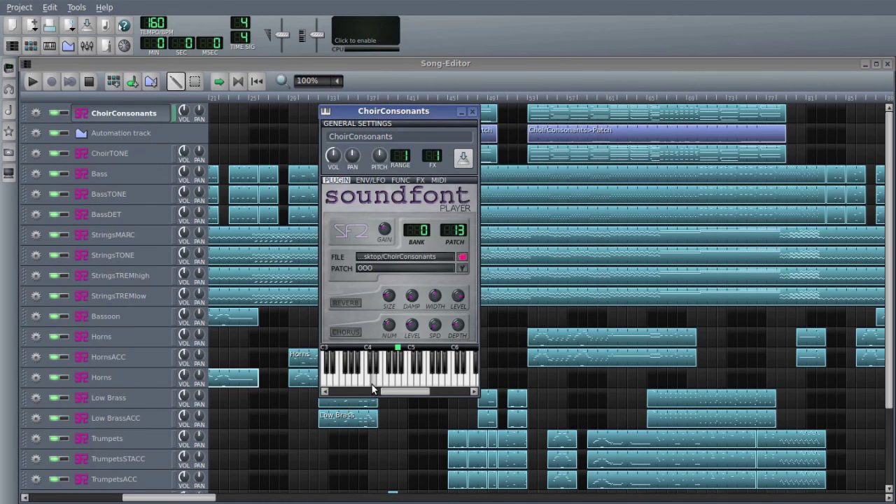
{"action": "left_click", "coordinate": [362, 384]}
{"action": "left_click", "coordinate": [406, 384]}
Step: Switch to the file manager, look over the choir soundfonts in the Choir+Vox folder, and close it
{"action": "key", "text": "alt+Tab"}
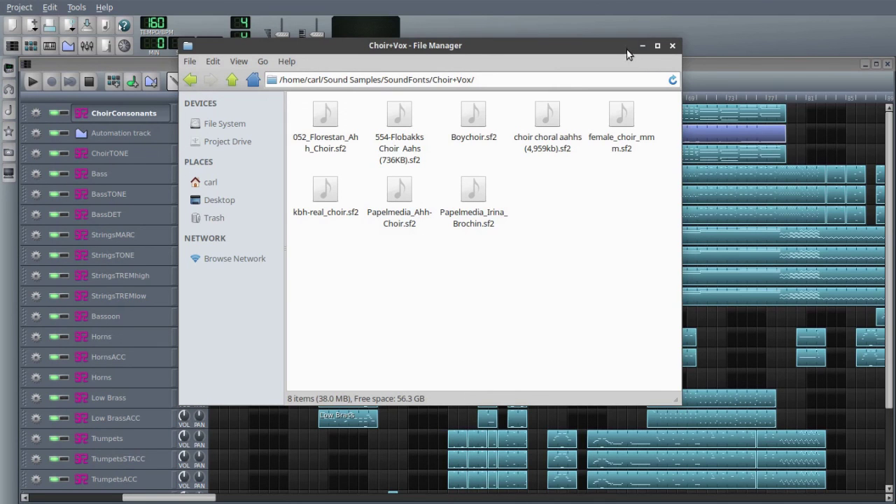
{"action": "left_click", "coordinate": [672, 46]}
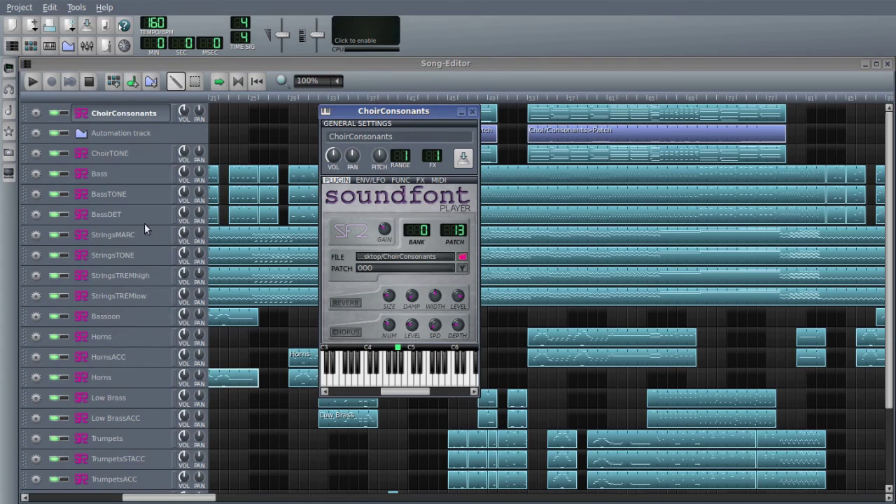
Step: Open the Trumpets instrument, view its soundfont patch list keeping Trumpet Vib Sus, and move its window off the earlier clips
{"action": "left_click", "coordinate": [157, 438]}
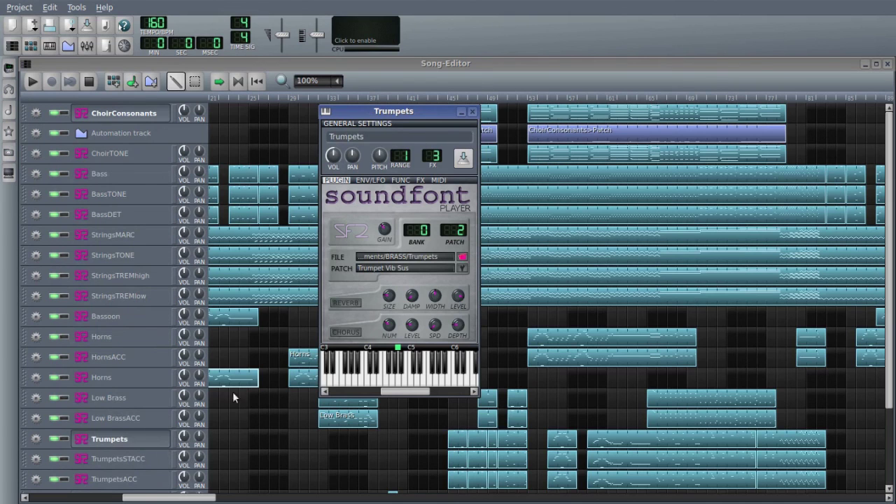
{"action": "left_click", "coordinate": [461, 269]}
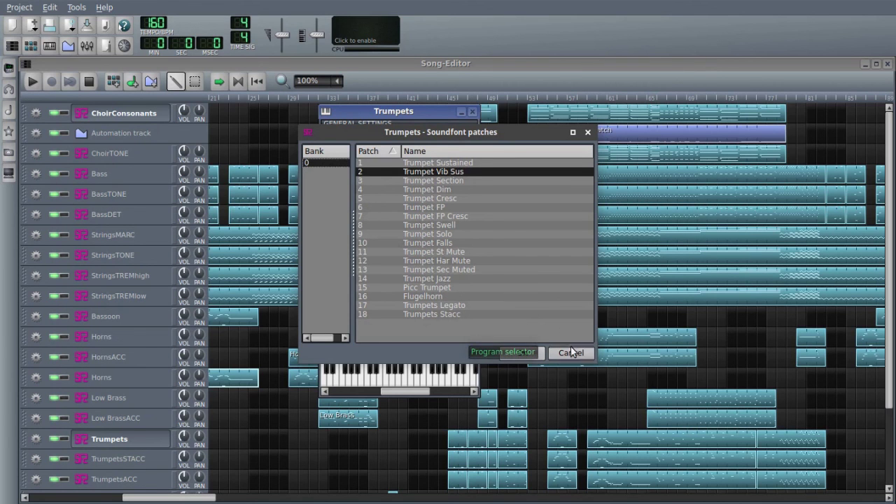
{"action": "left_click", "coordinate": [527, 353]}
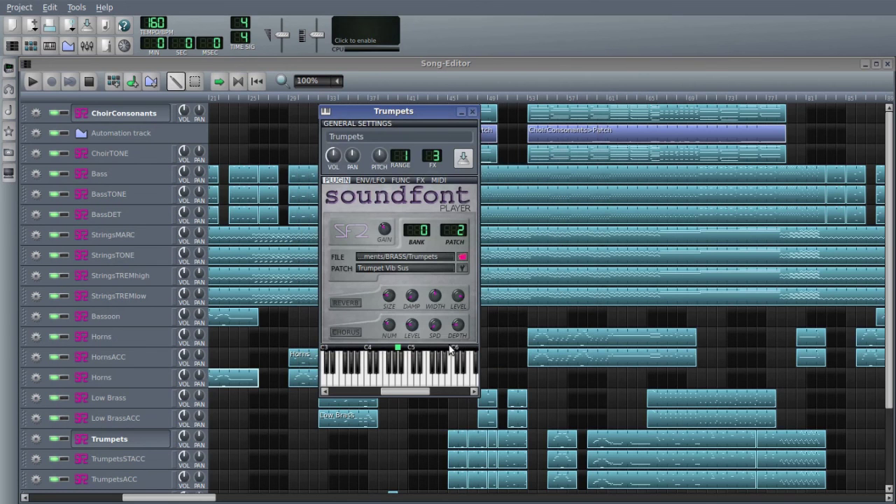
{"action": "left_click_drag", "start_coordinate": [441, 111], "coordinate": [557, 78]}
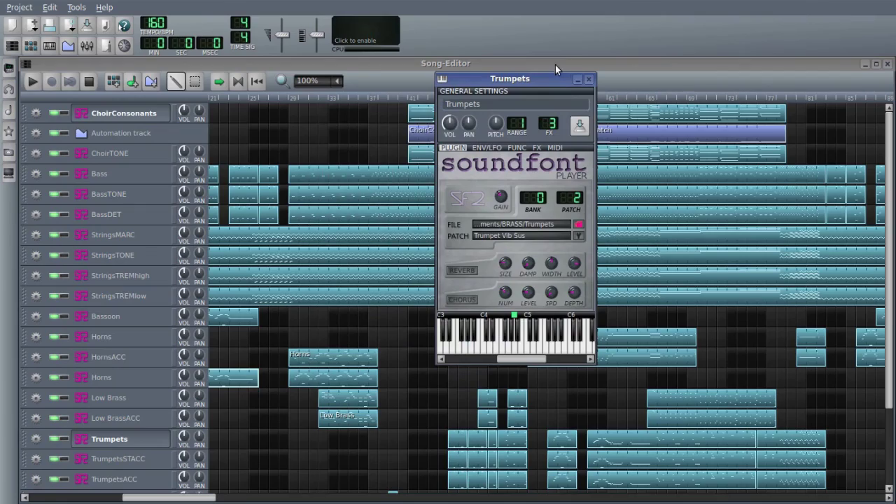